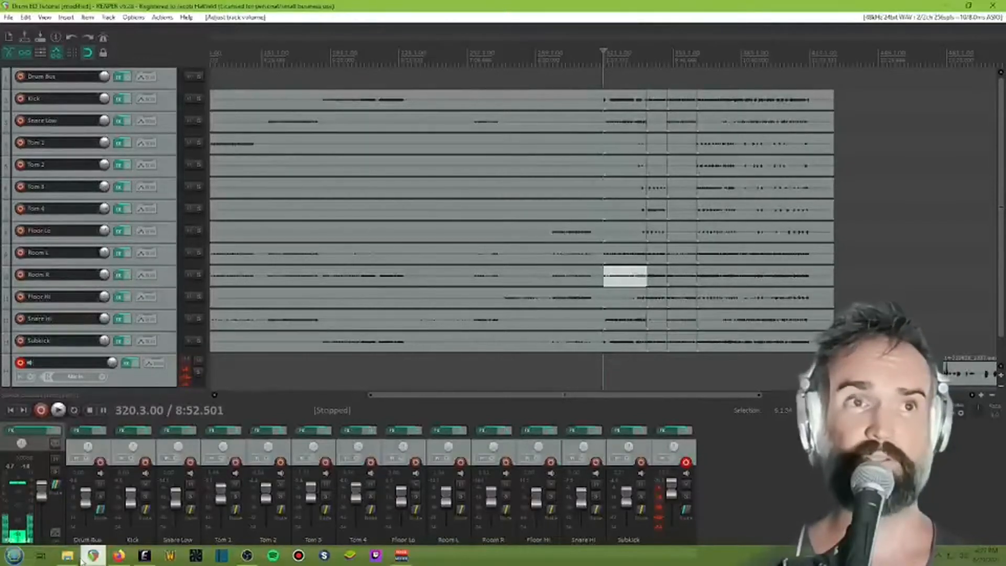
Add the ReaComp compressor to the Drum Bus track's effects chain
click(86, 431)
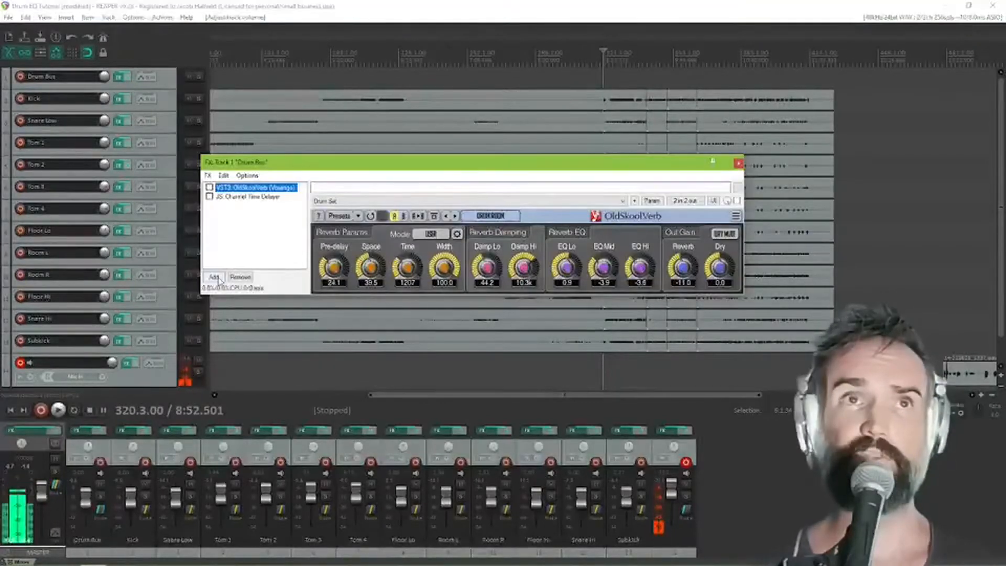
click(215, 276)
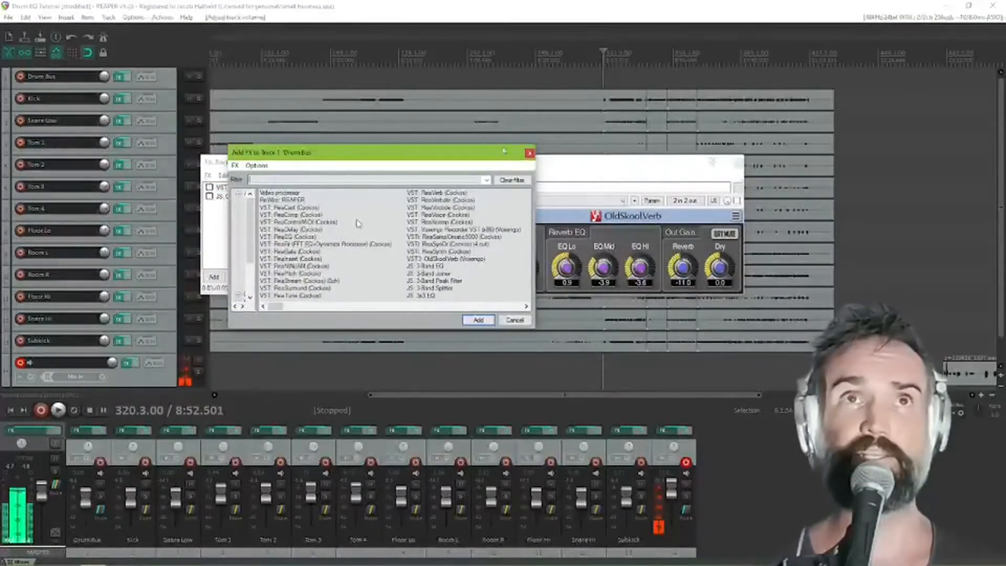
double_click(315, 216)
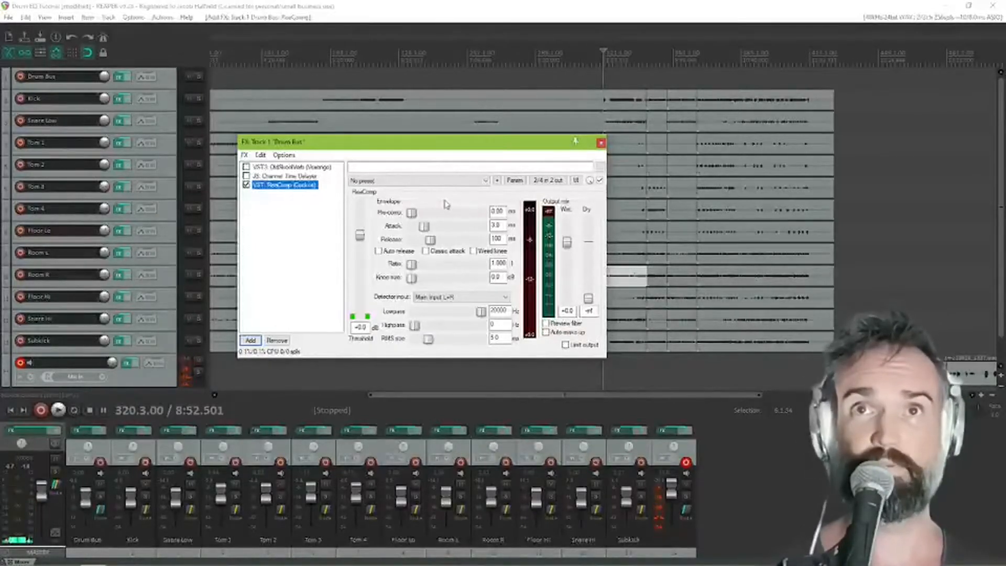
Set the Drum Bus compressor's attack to 60 ms and its release to 320 ms
click(499, 211)
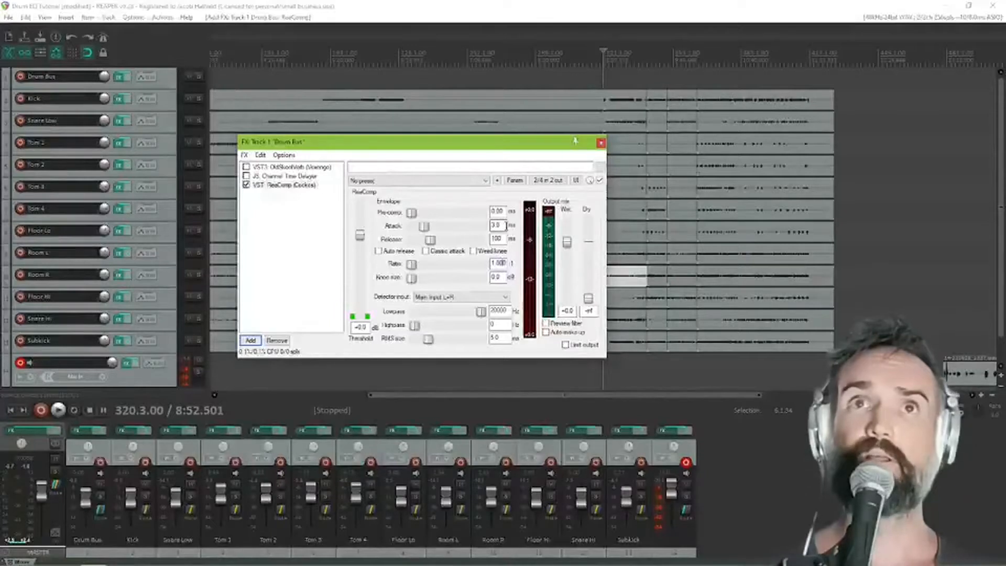
double_click(497, 225)
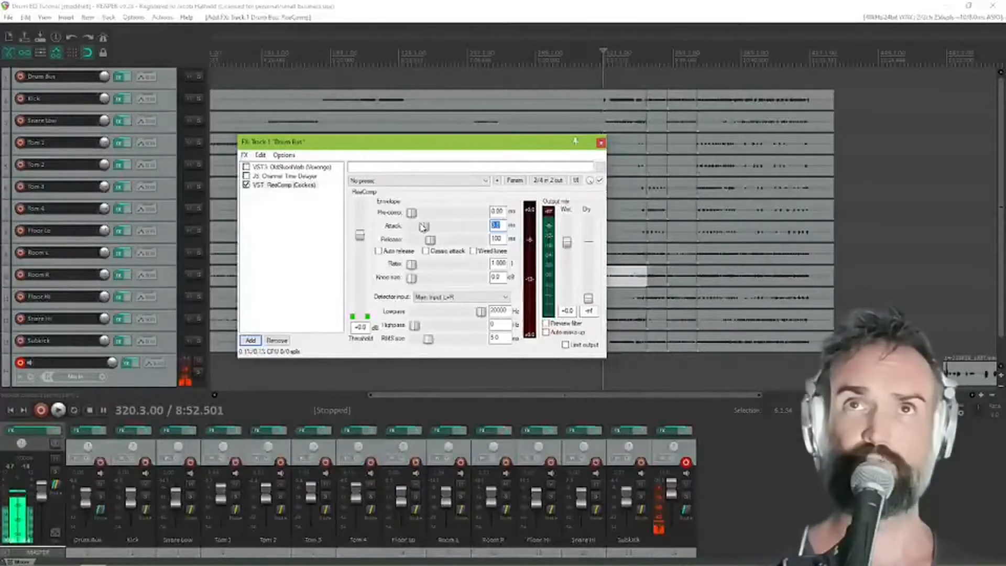
text(60)
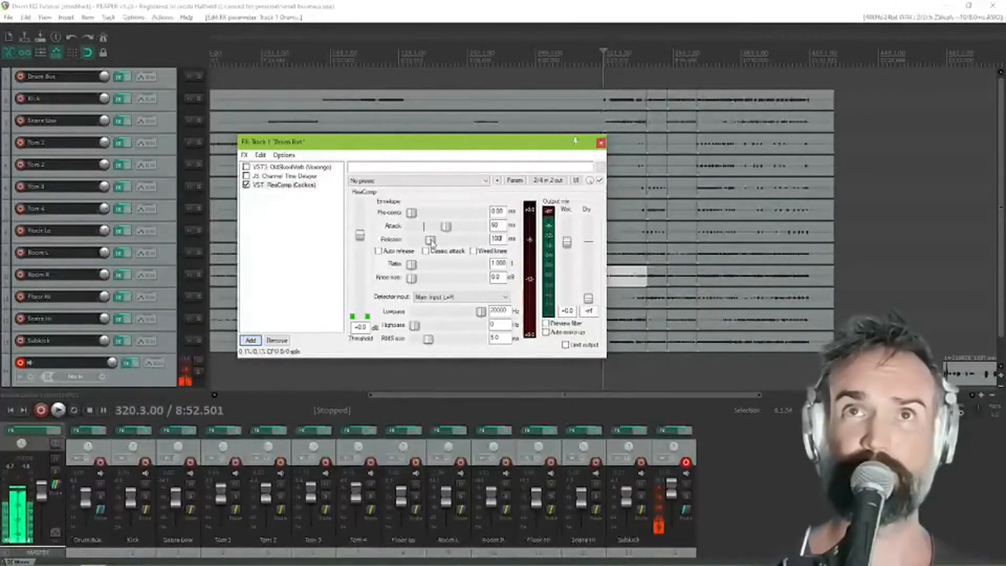
drag(431, 240, 442, 241)
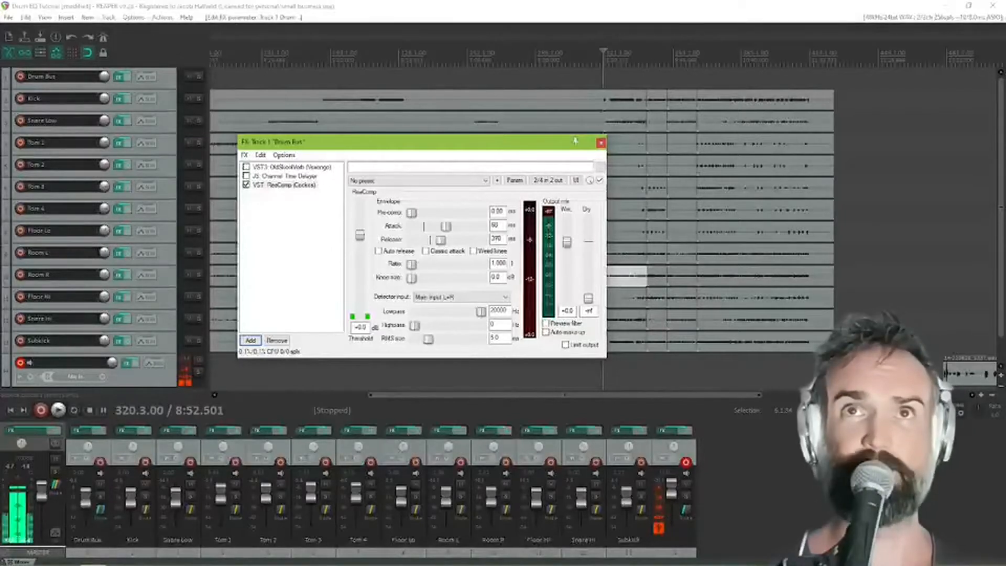
double_click(498, 239)
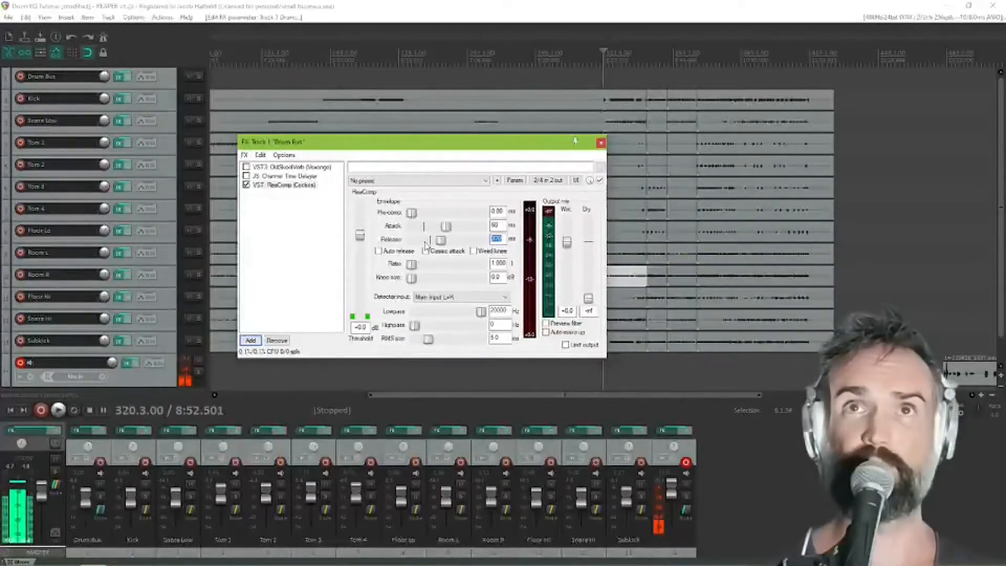
text(320)
key(Return)
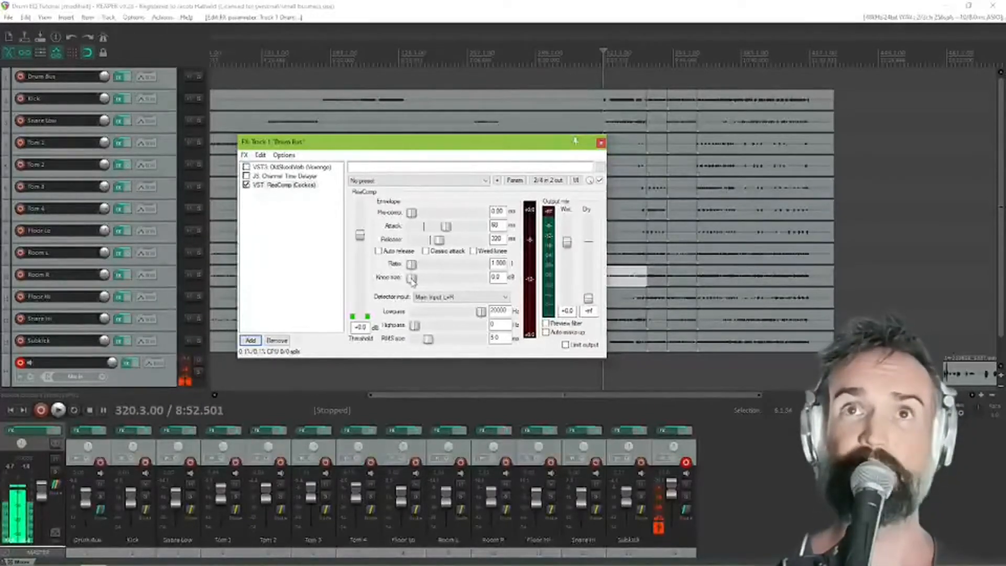
Raise the compressor's knee size to 24 dB and its RMS size to about 205 ms
drag(412, 277, 508, 281)
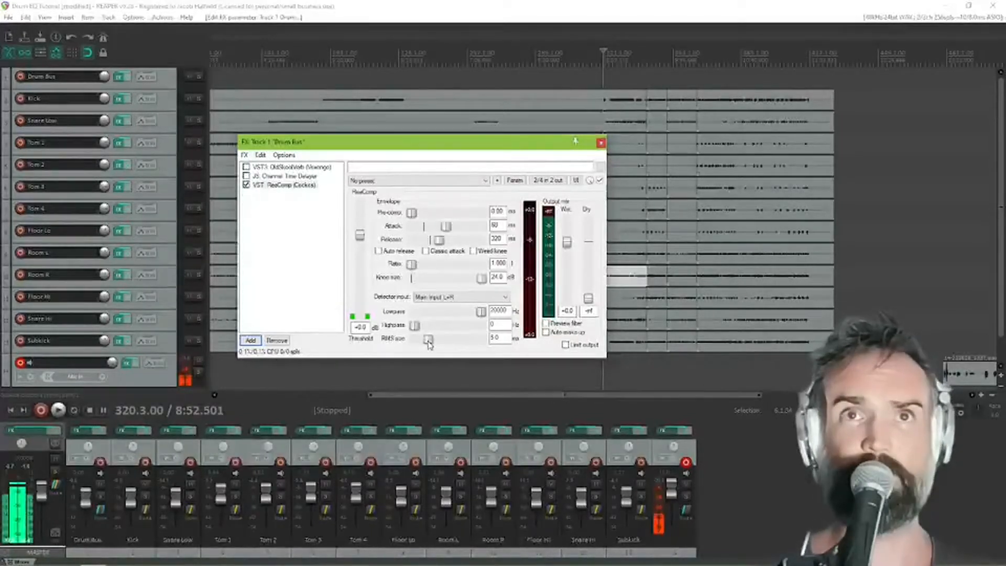
drag(429, 343, 452, 341)
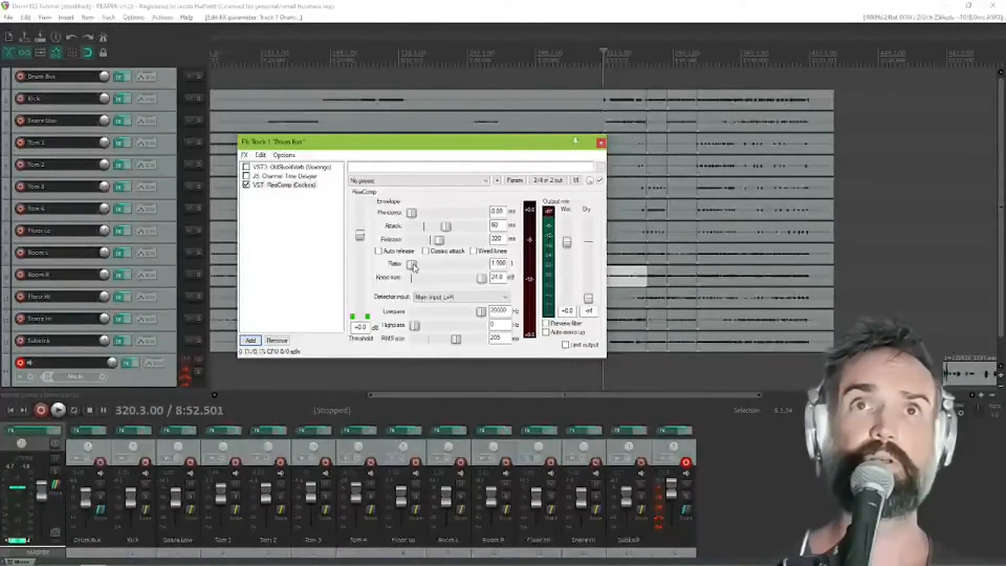
Raise the compressor ratio to about 11.7:1, then lower the threshold to about -7.5 dB while the drums play
drag(412, 268, 454, 270)
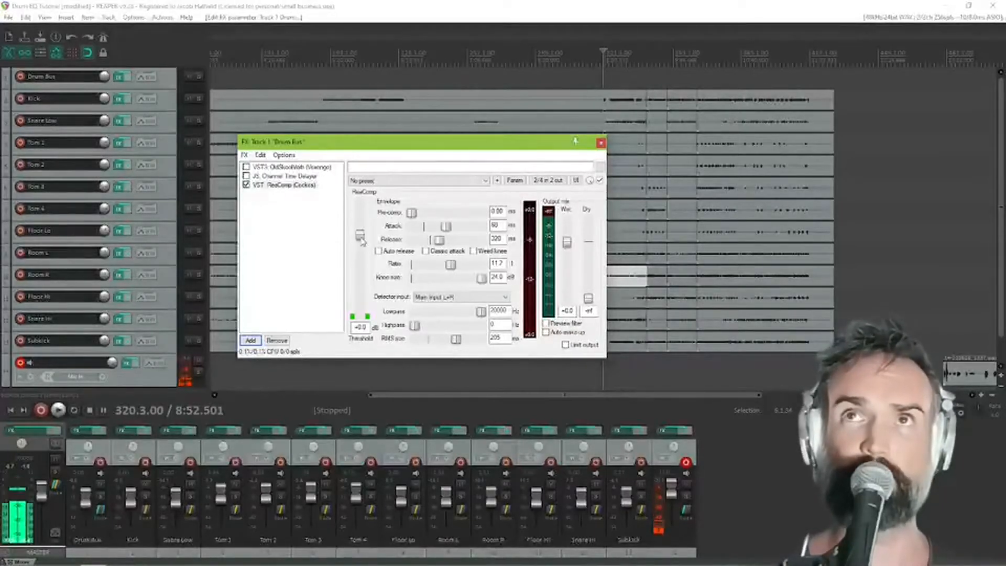
key(space)
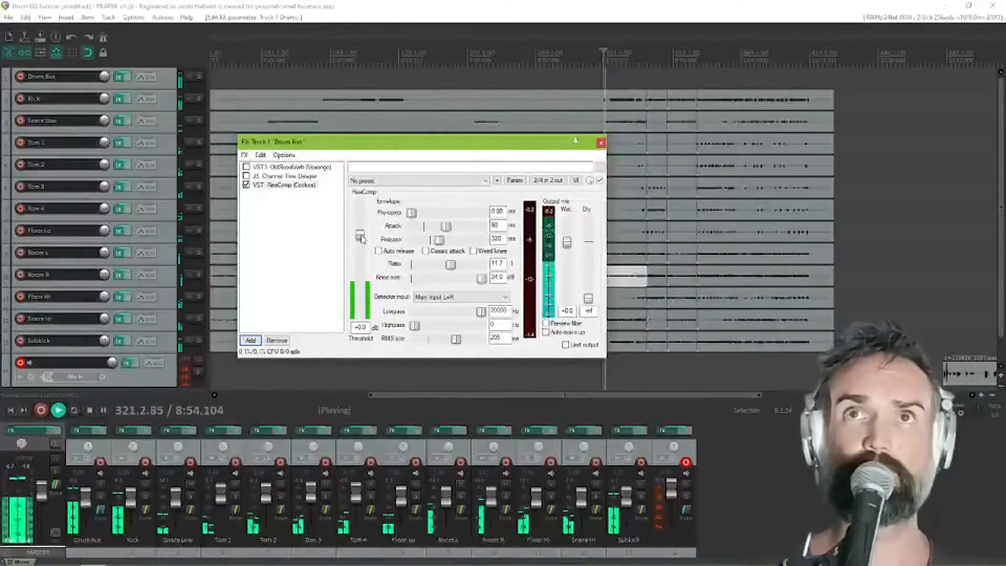
drag(362, 238, 363, 255)
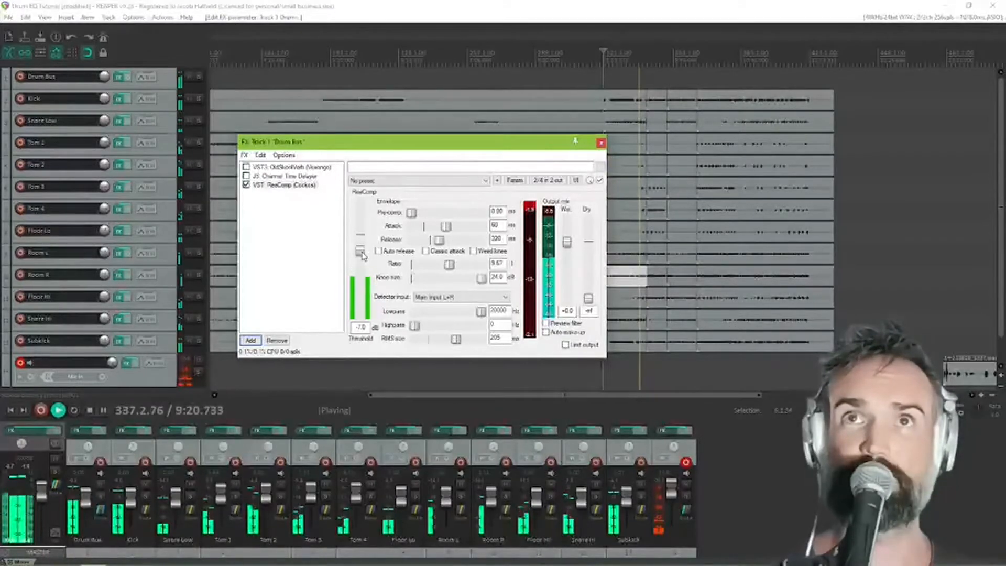
drag(362, 256, 363, 256)
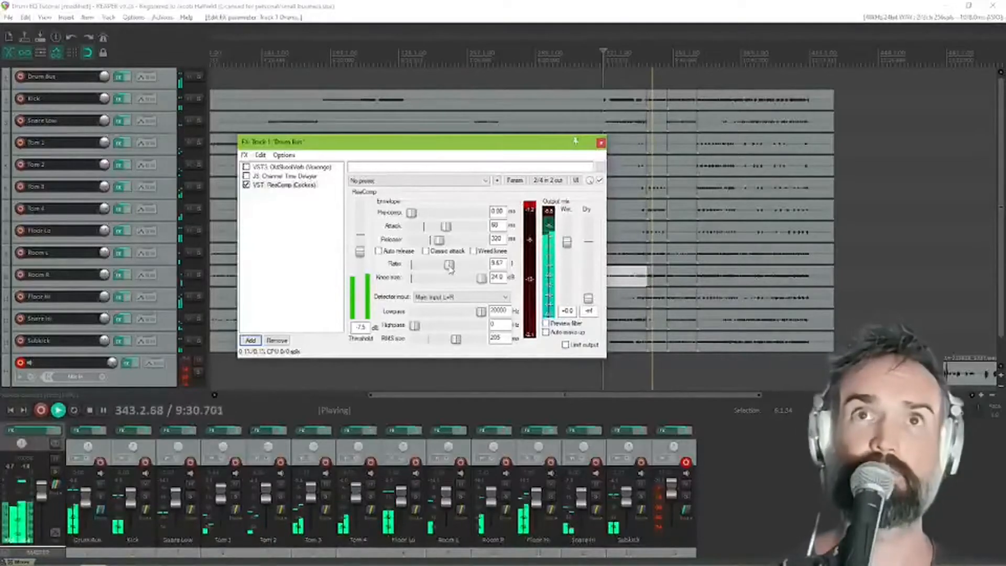
Lower the compressor ratio to about 1.27:1 while the drums play
drag(449, 264, 426, 276)
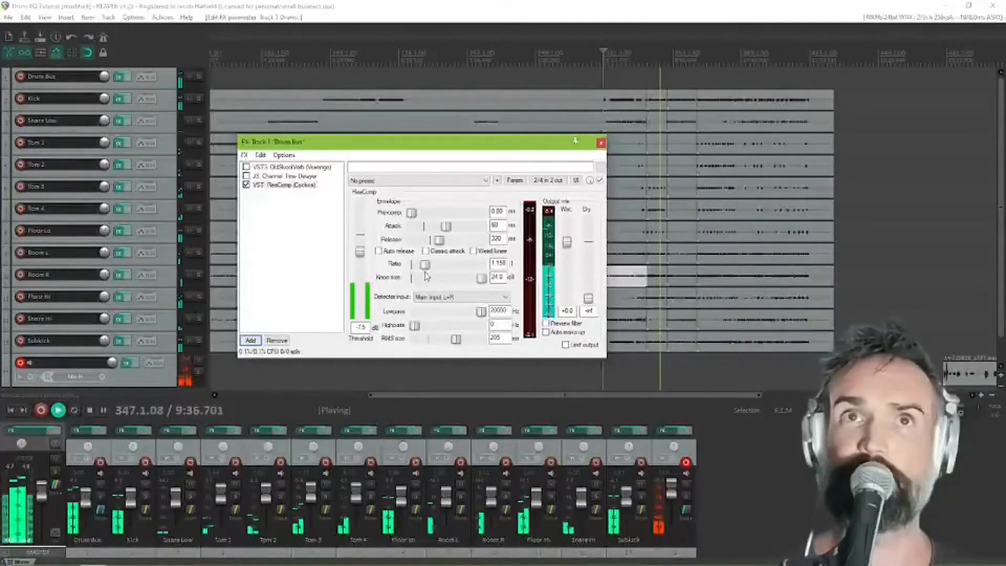
drag(426, 278, 487, 268)
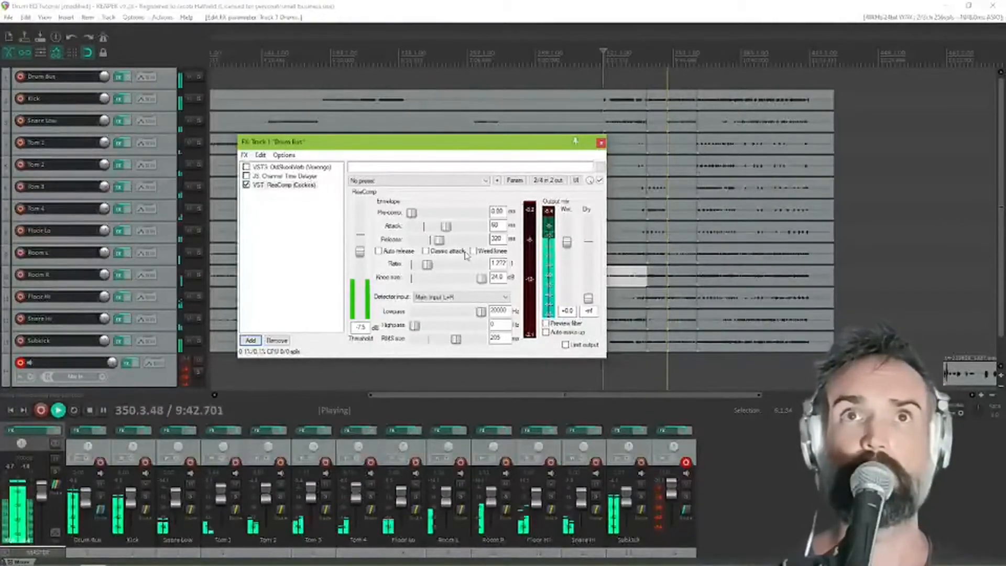
drag(428, 266, 429, 266)
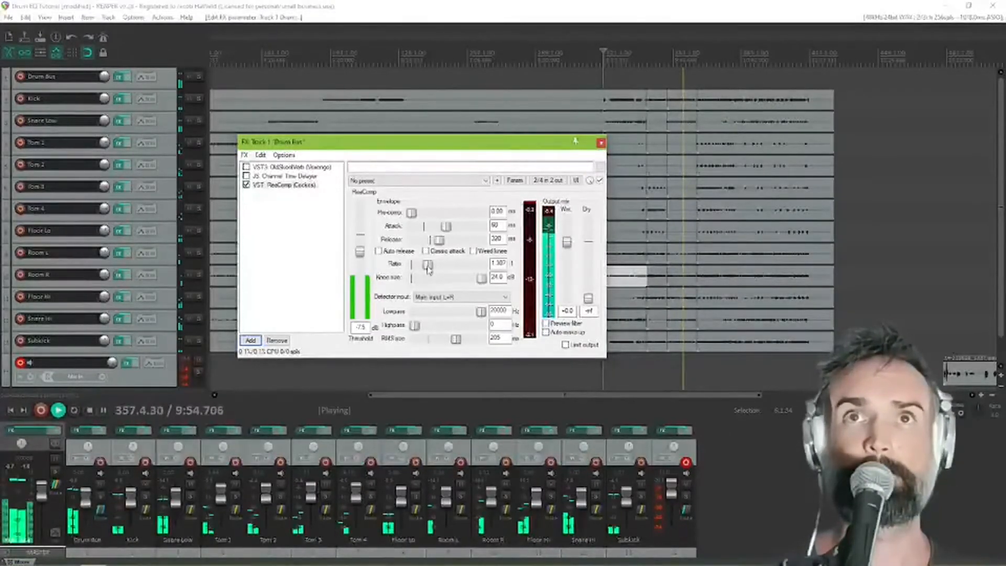
drag(427, 267, 428, 270)
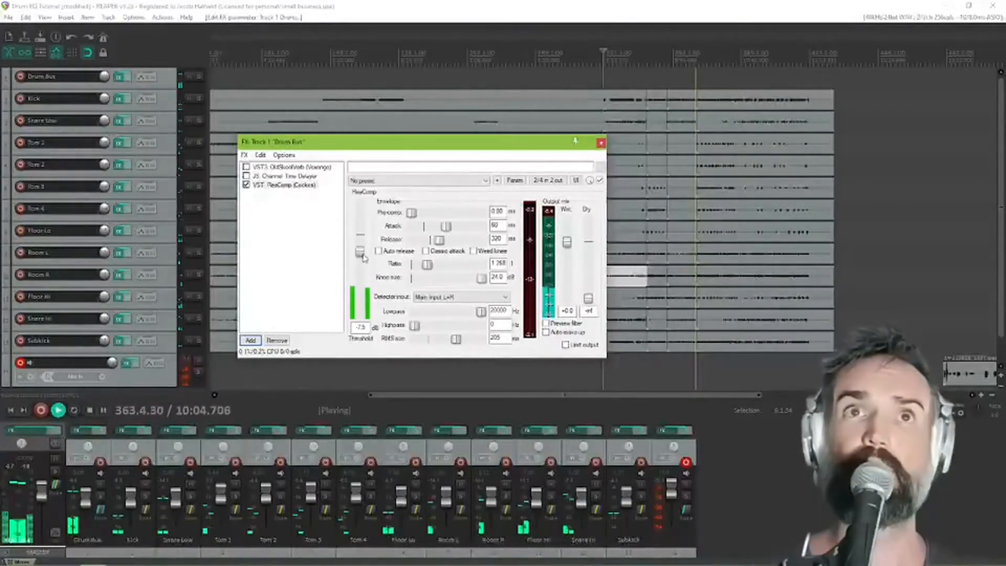
Lower the compressor threshold to about -12.4 dB while auditioning a later section of the drums, and stop playback
drag(363, 256, 361, 257)
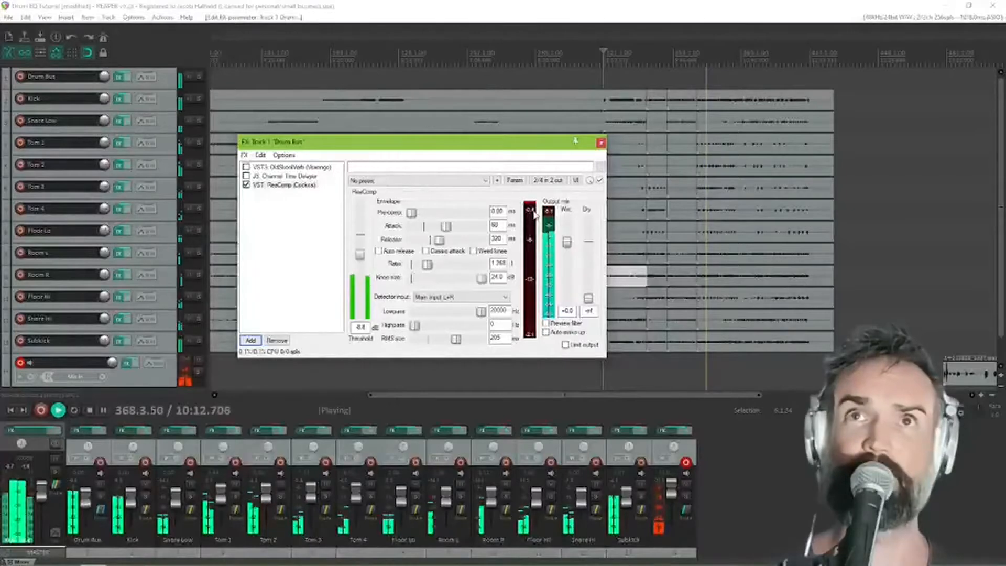
drag(360, 255, 361, 266)
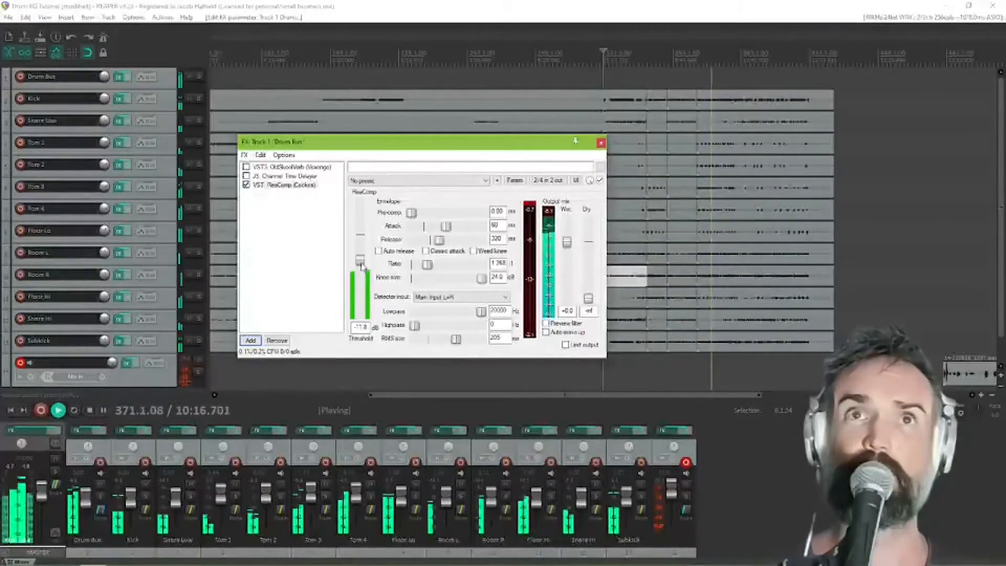
click(745, 124)
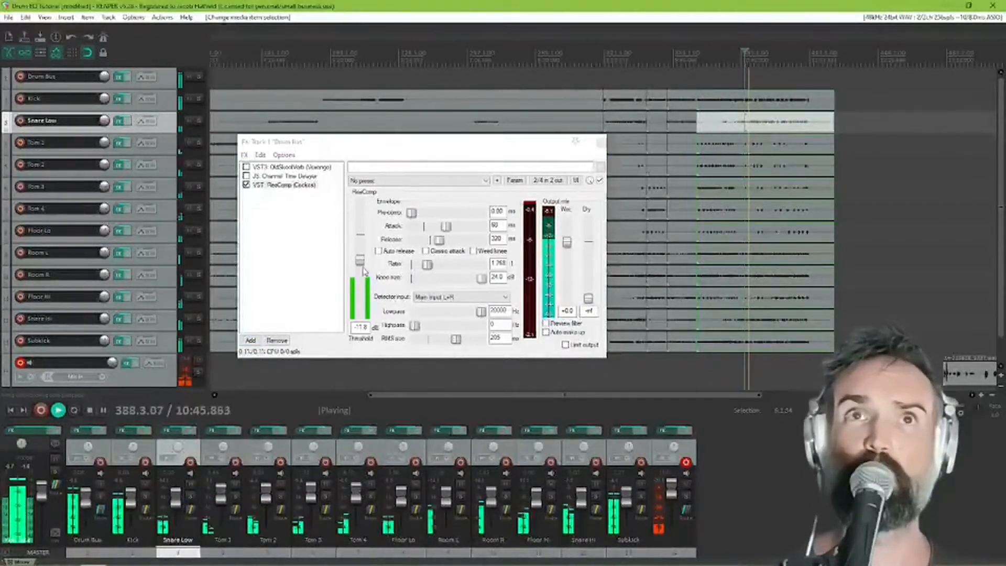
drag(360, 268, 363, 268)
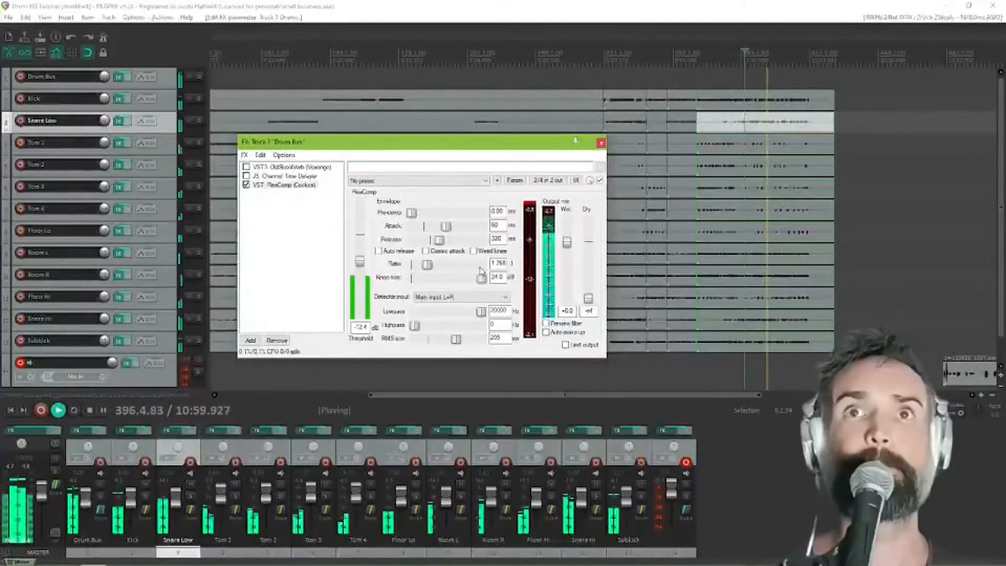
key(space)
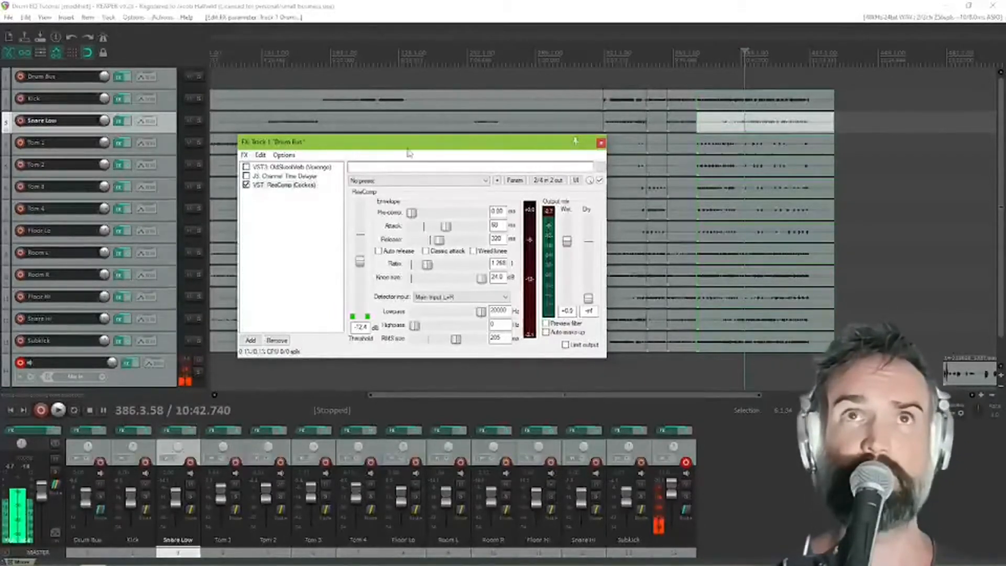
Play the drums from the earlier Kick section and compare the Drum Bus with ReaComp bypassed and enabled
drag(414, 142, 342, 117)
click(614, 103)
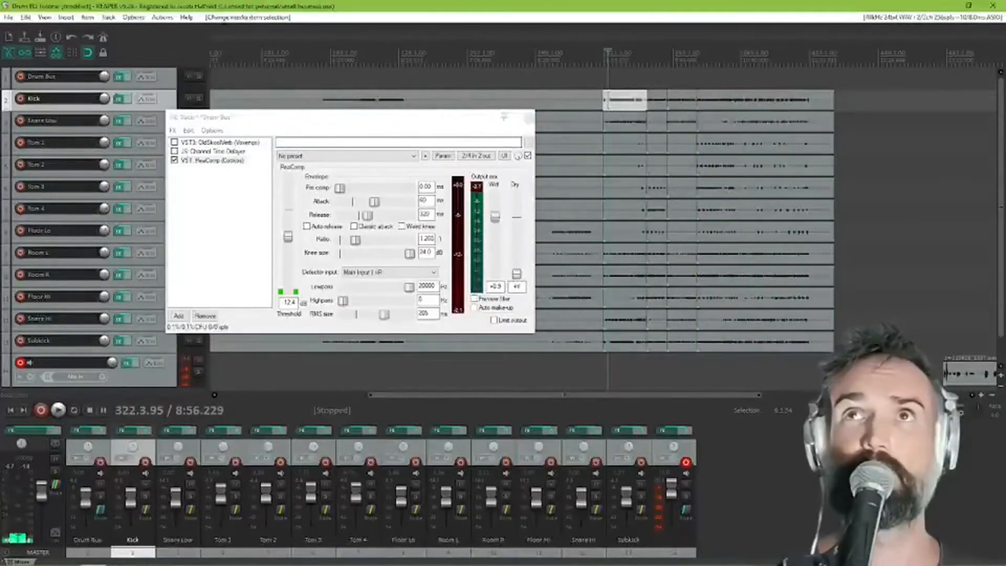
click(175, 160)
key(space)
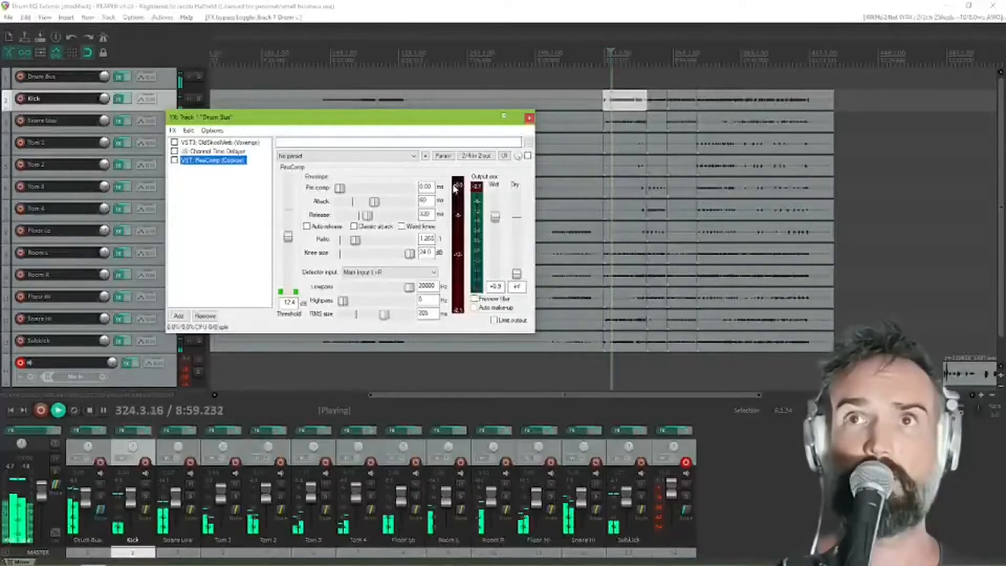
click(175, 160)
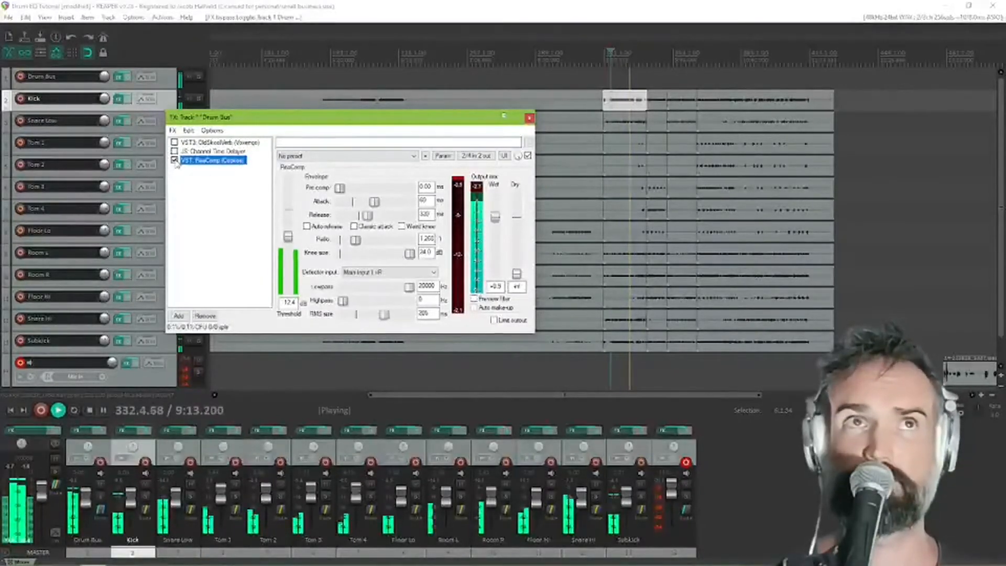
click(174, 160)
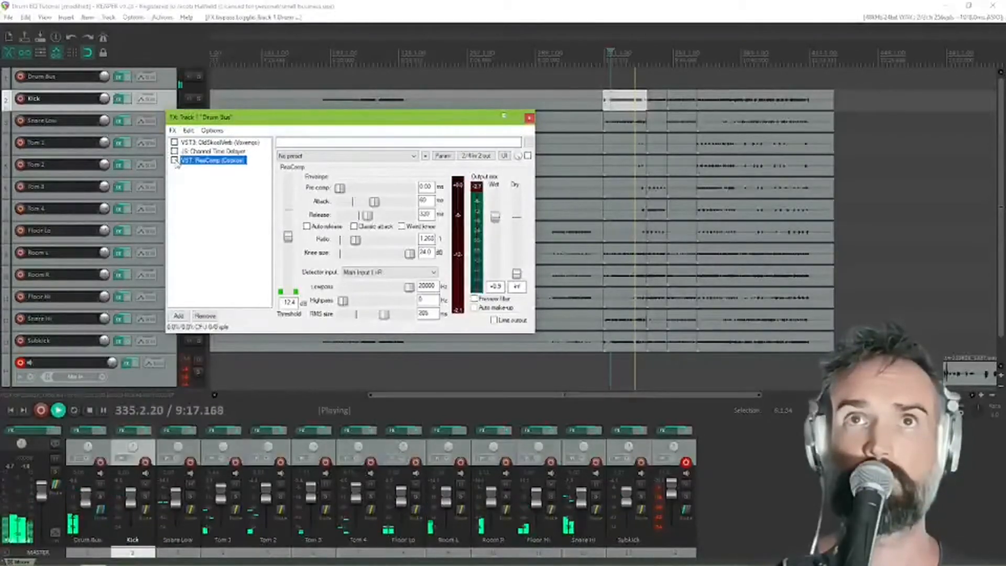
click(174, 160)
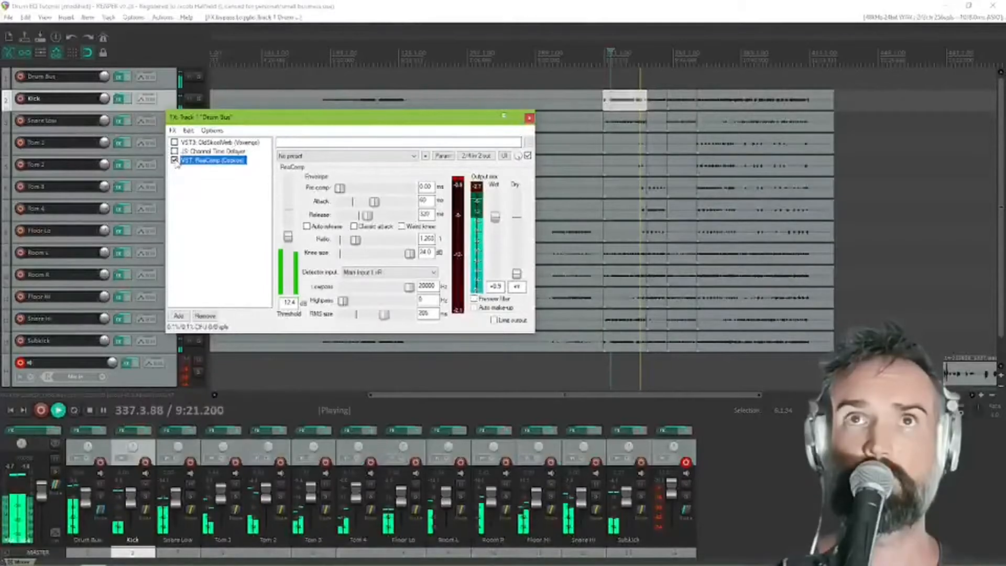
key(space)
Enlarge the Drum Bus effects window slightly and place it over the track lanes so all compressor controls are unobstructed
drag(307, 125, 777, 260)
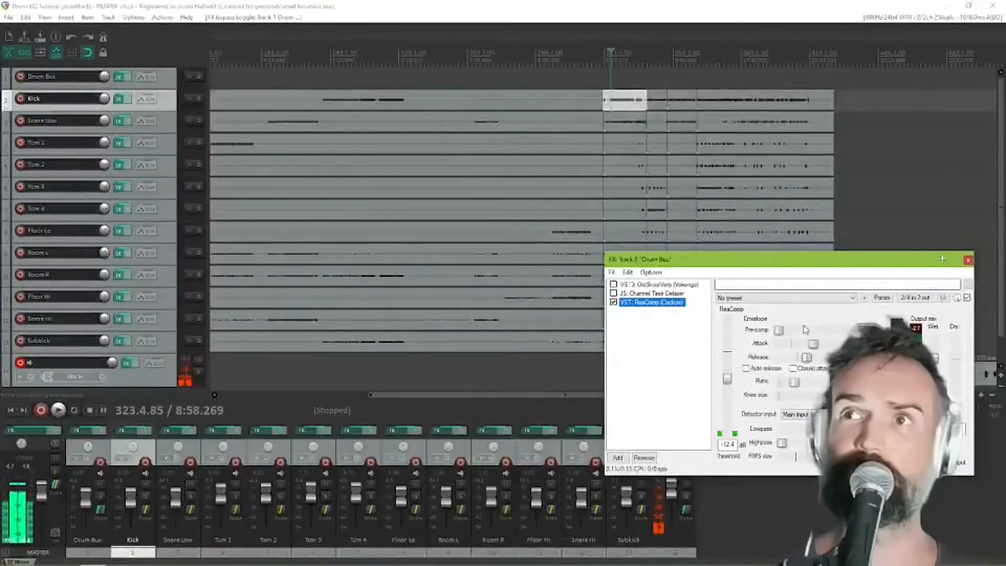
drag(814, 263, 528, 151)
drag(688, 362, 726, 382)
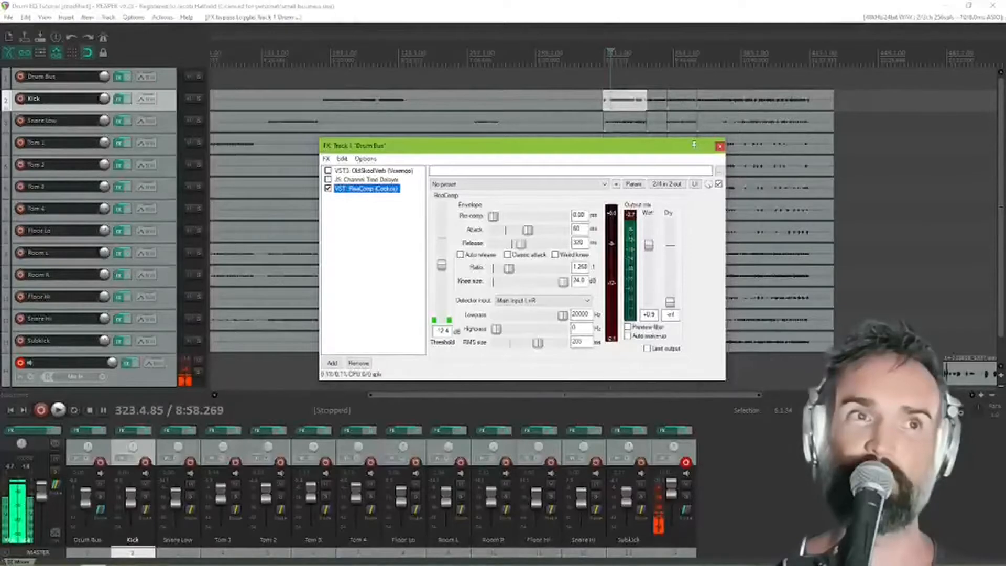
drag(524, 145, 435, 89)
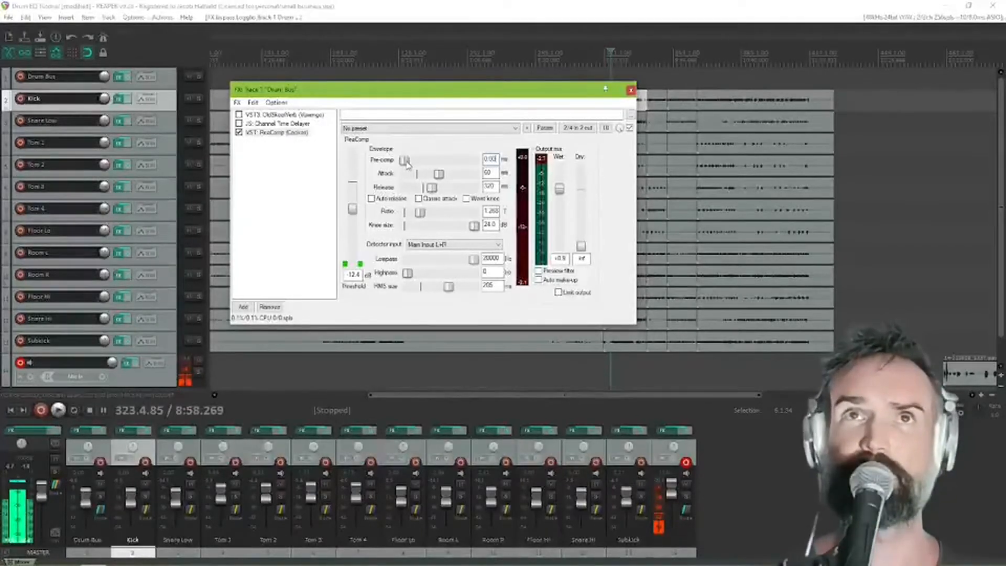
Set the compressor's pre-comp to about 59.3 ms and its attack to about 47.1 ms
mouse_move(411, 164)
mouse_down()
mouse_move(447, 166)
mouse_move(407, 162)
mouse_up()
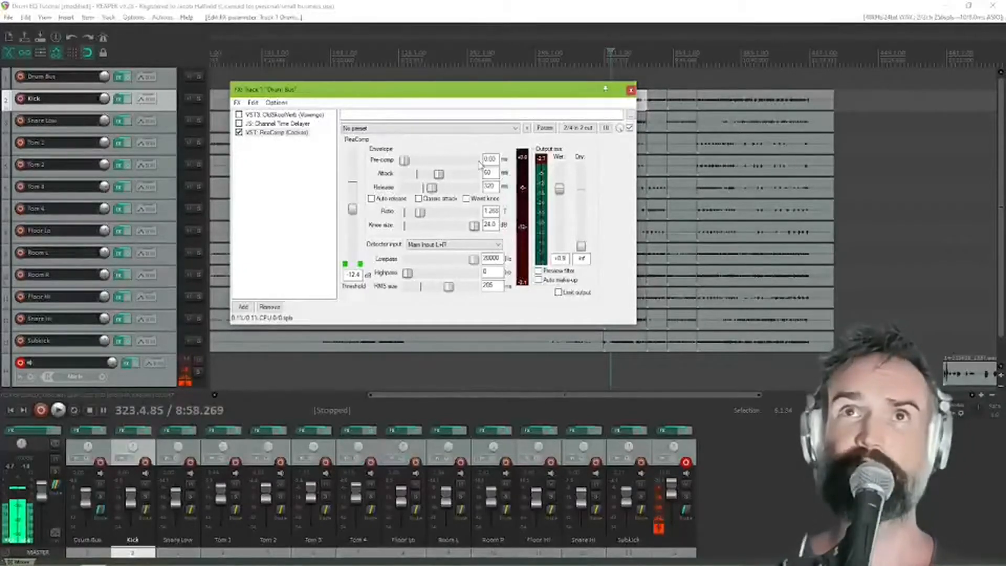
drag(405, 161, 447, 162)
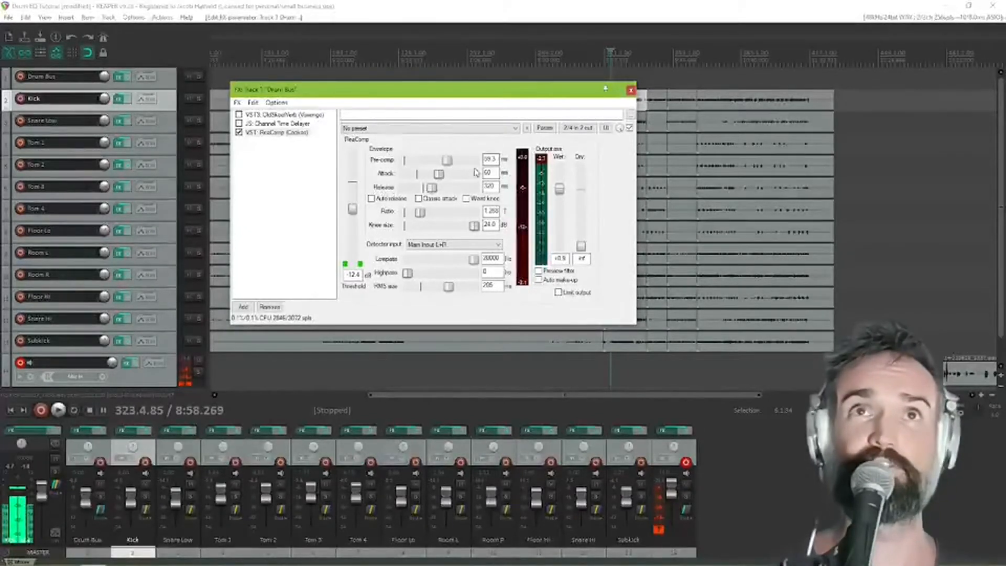
mouse_move(439, 174)
mouse_down()
mouse_move(429, 180)
mouse_move(436, 175)
mouse_up()
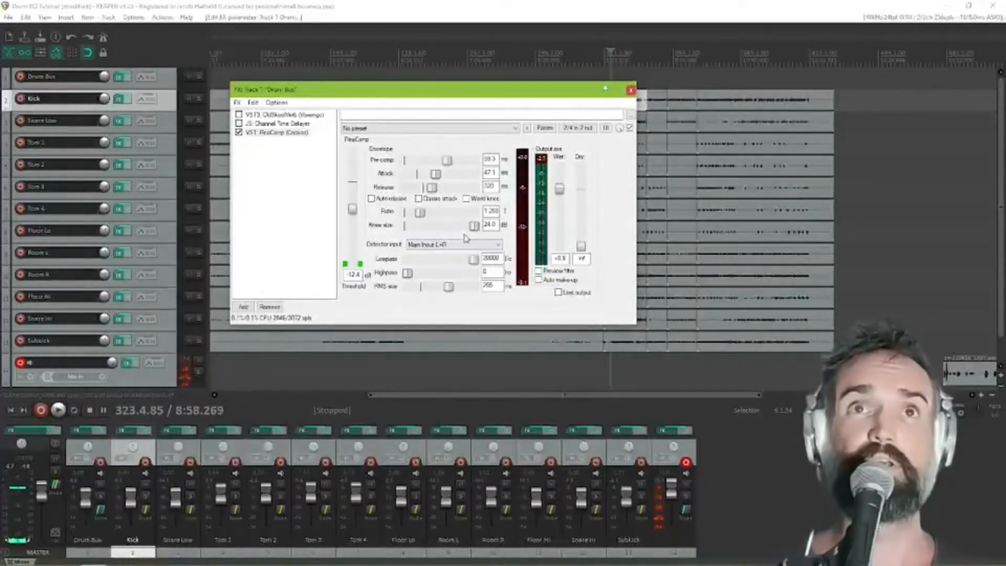
Raise the compressor threshold to about -3.8 dB and the ratio to about 10.9:1
mouse_move(352, 209)
mouse_down()
mouse_move(353, 187)
mouse_move(355, 197)
mouse_up()
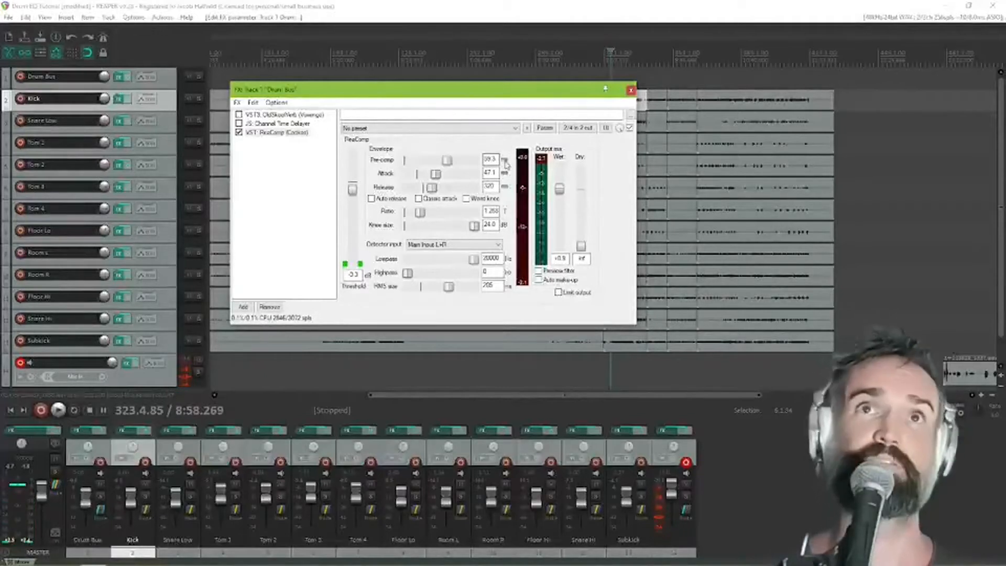
drag(354, 195, 353, 197)
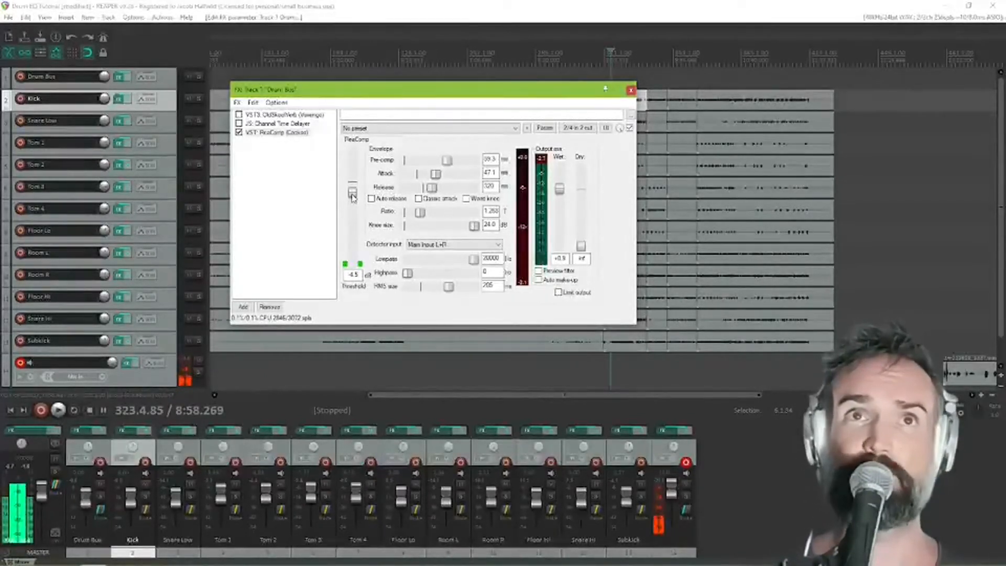
drag(420, 212, 441, 214)
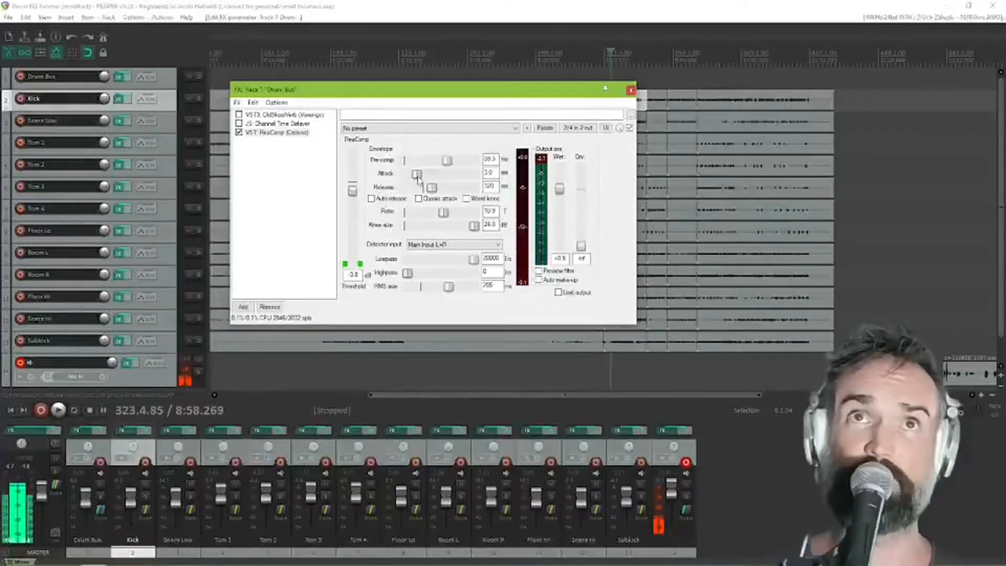
Set the compressor's attack to 0 ms and its knee size to about 1.4 dB
drag(417, 174, 404, 174)
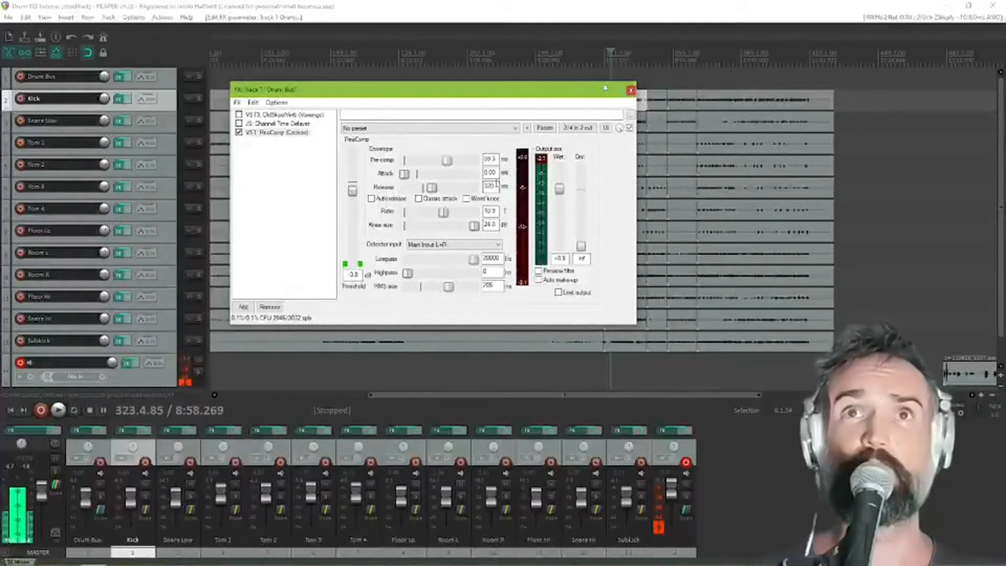
drag(474, 229, 413, 231)
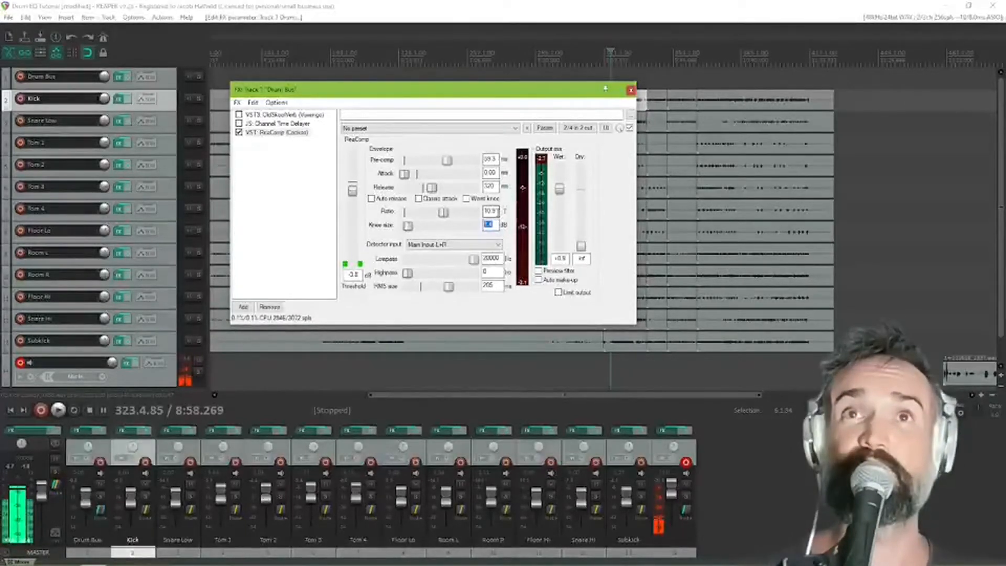
click(493, 211)
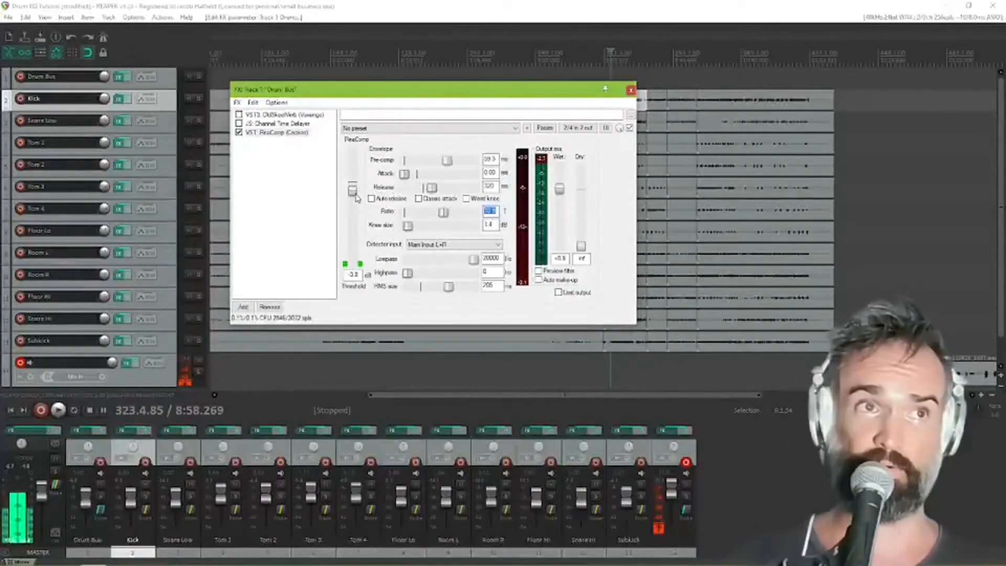
Lower the compressor threshold to about -10.8 dB and reset the pre-comp to 0 ms
drag(353, 194, 353, 209)
double_click(448, 159)
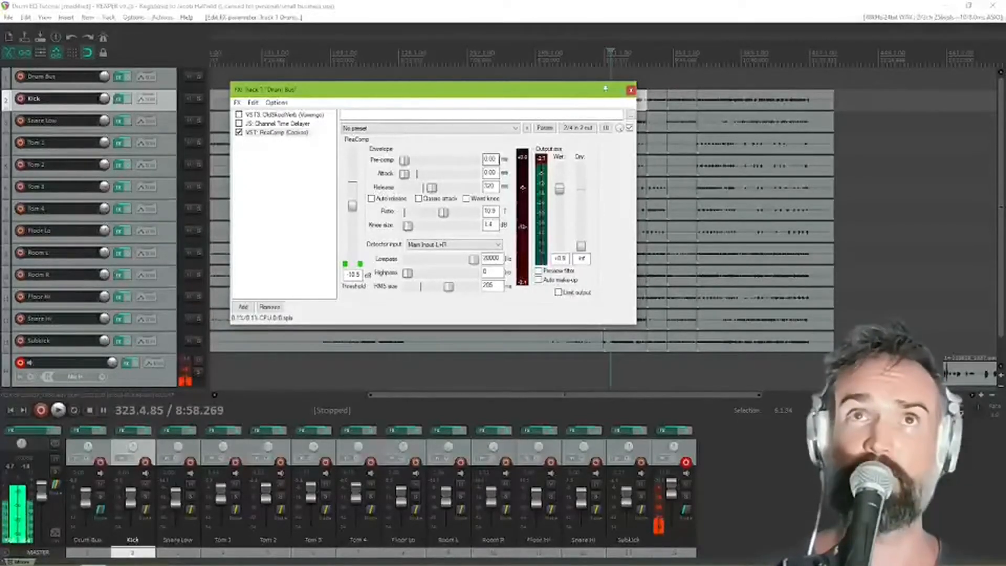
Try several slower attack times on the compressor and settle on about 55 ms
drag(404, 174, 442, 177)
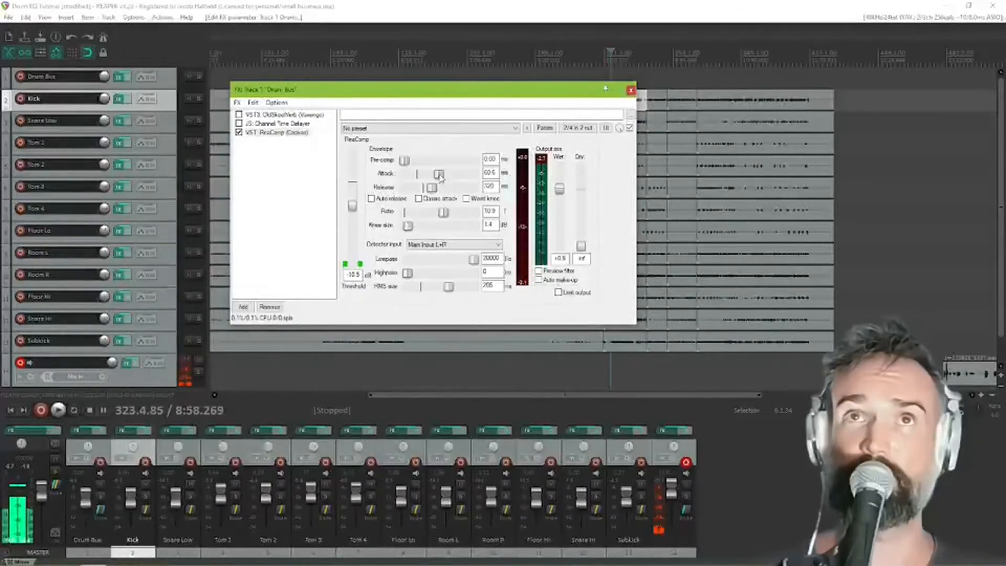
drag(439, 177, 437, 177)
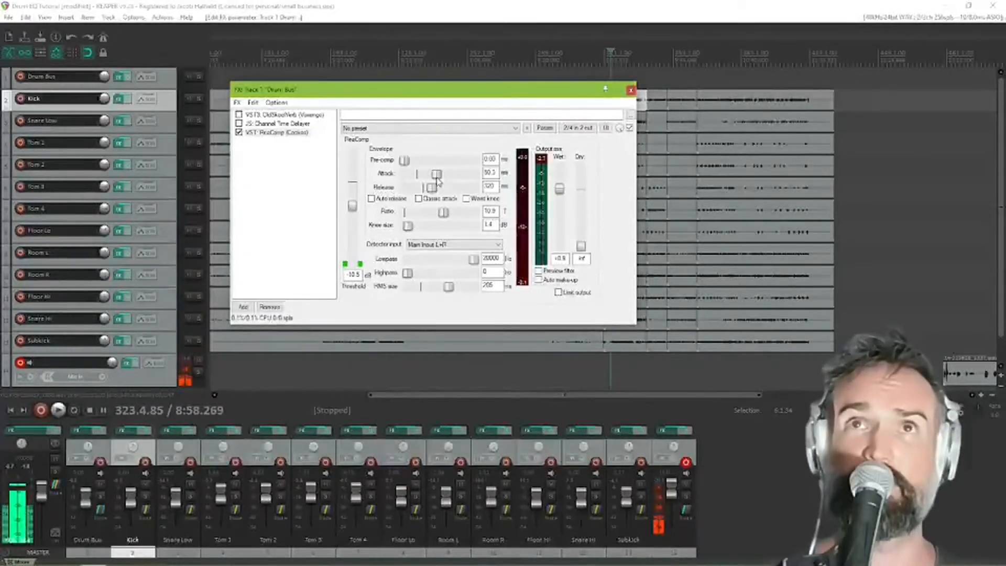
drag(434, 181, 442, 179)
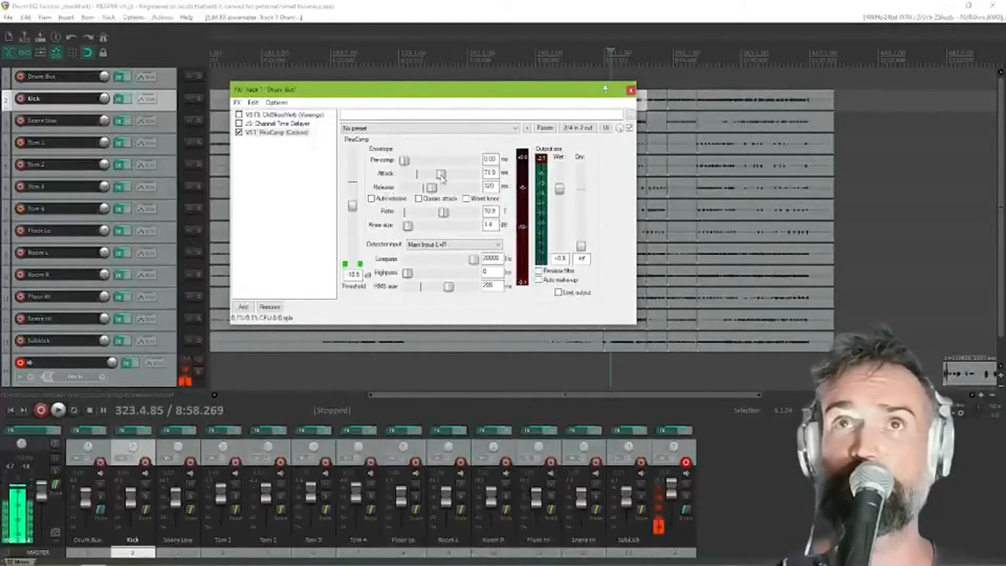
drag(442, 178, 437, 183)
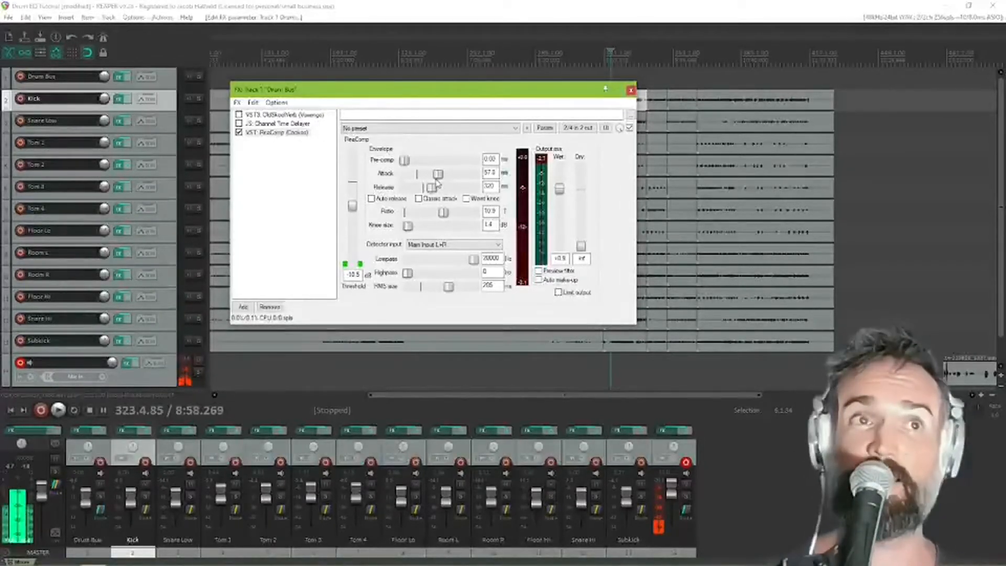
drag(438, 183, 444, 178)
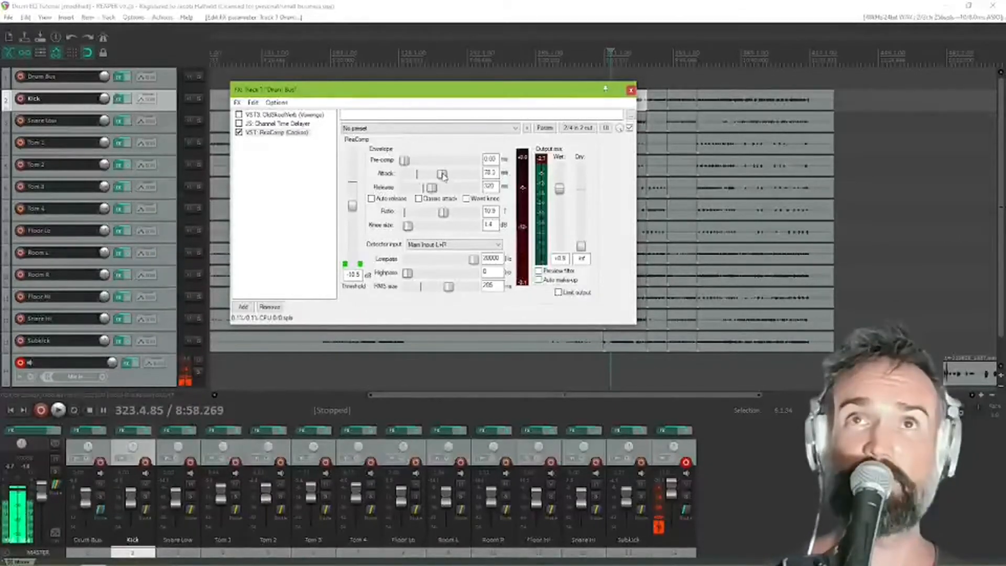
drag(443, 175, 438, 175)
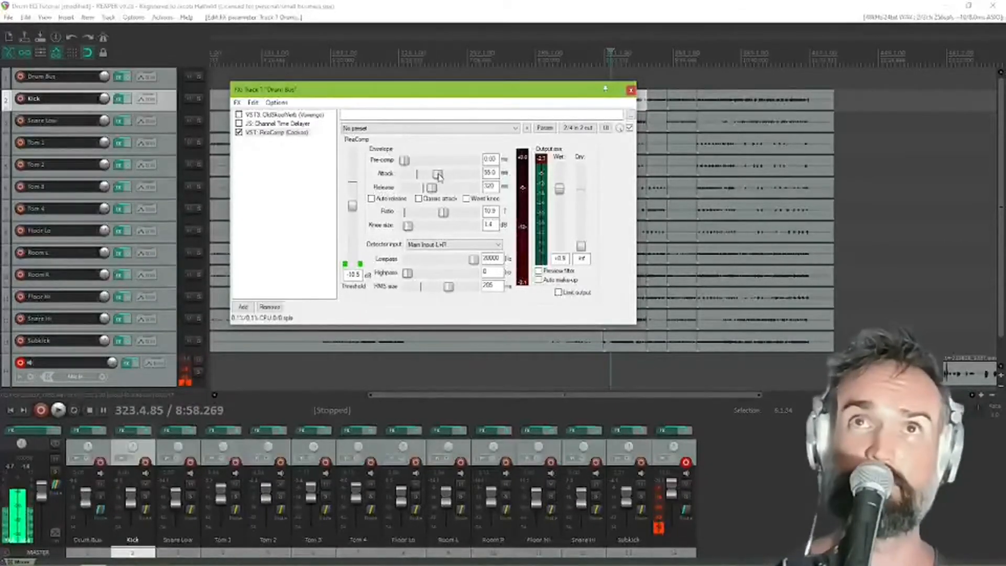
Set the compressor's release to about 392 ms
drag(431, 188, 433, 189)
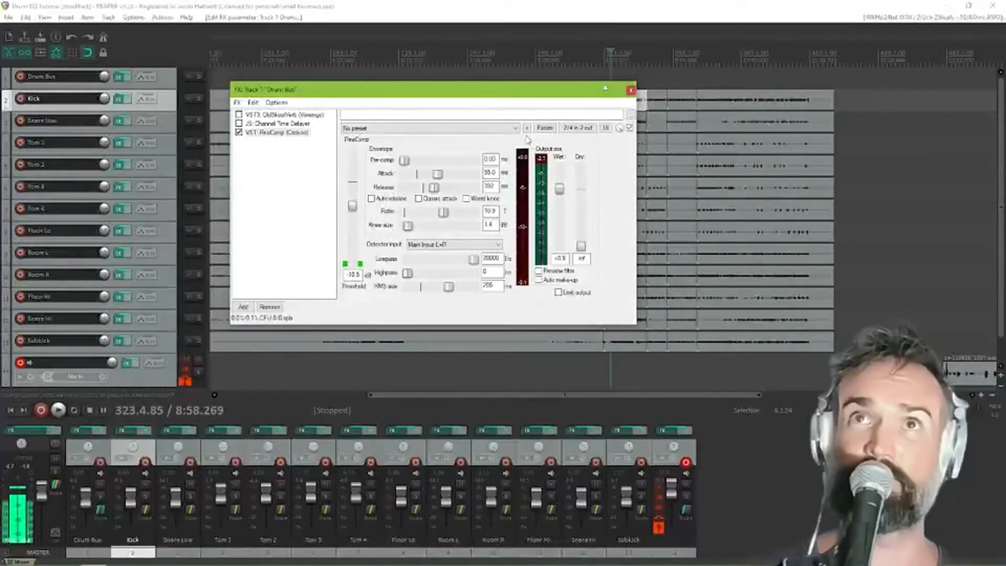
double_click(496, 186)
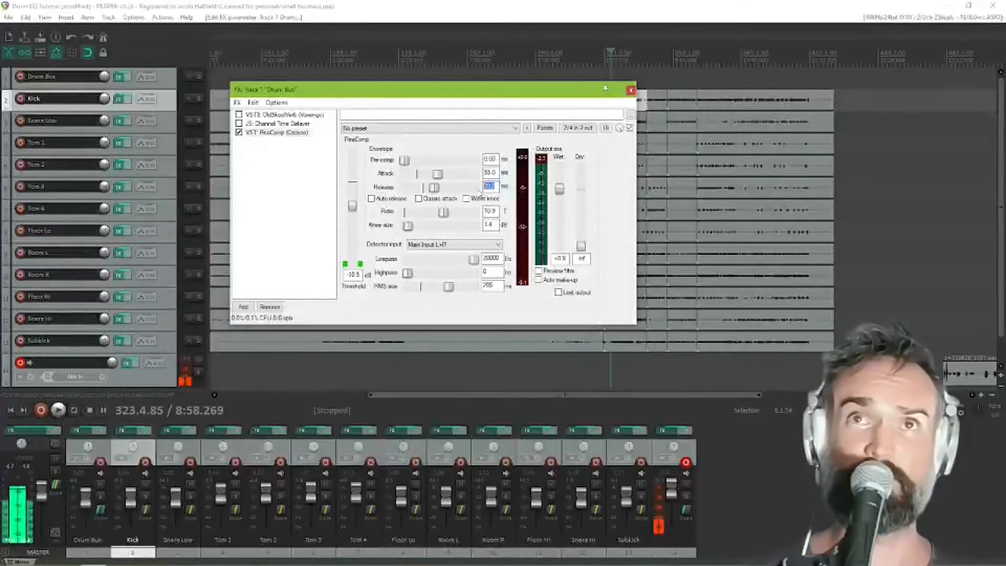
click(499, 187)
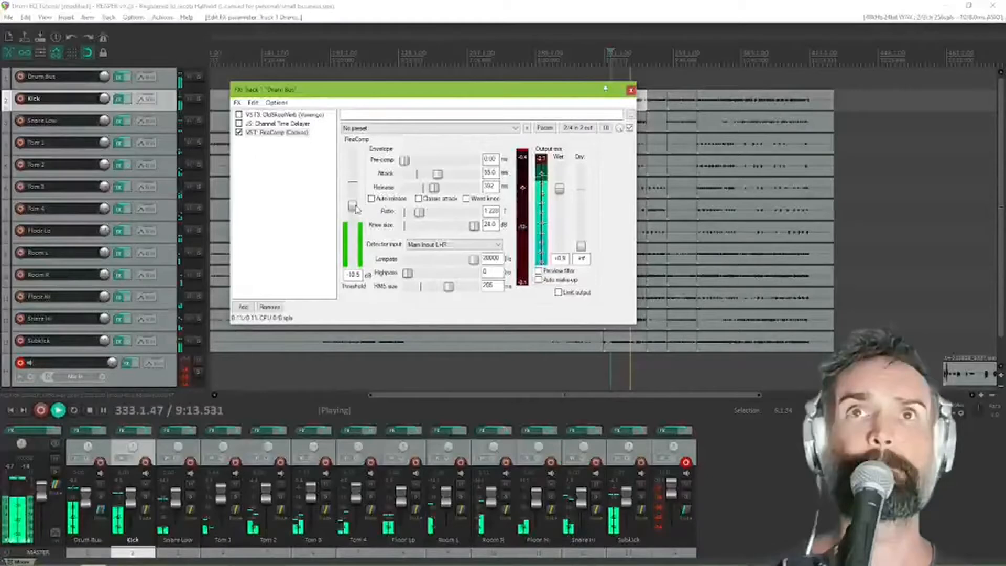
With the drums playing, set the ratio to about 1.28:1 and the threshold to about -12.2 dB
drag(419, 213, 421, 213)
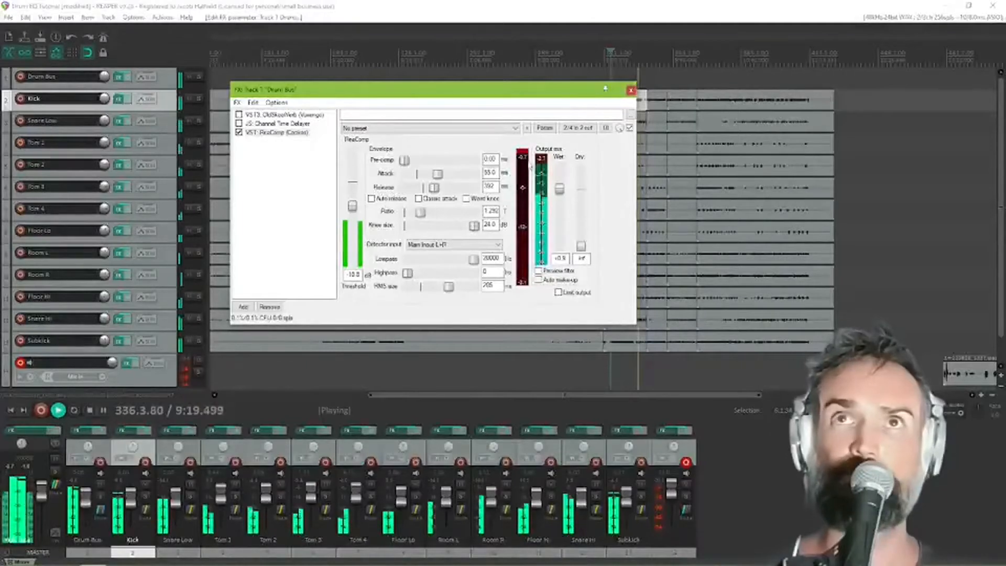
drag(355, 214, 355, 217)
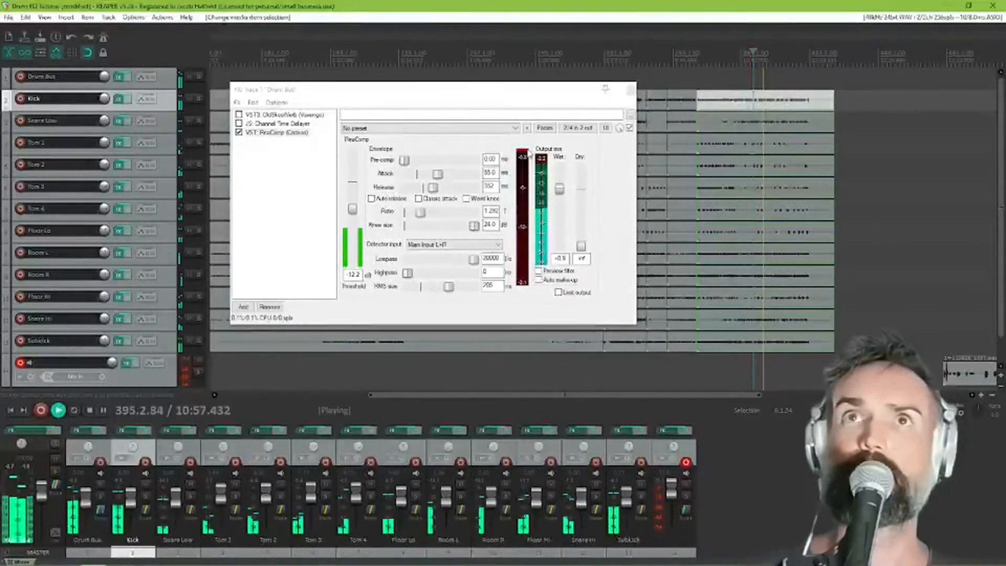
Shorten the release to about 281 ms while auditioning the final section of the drums, and stop playback
drag(433, 189, 431, 188)
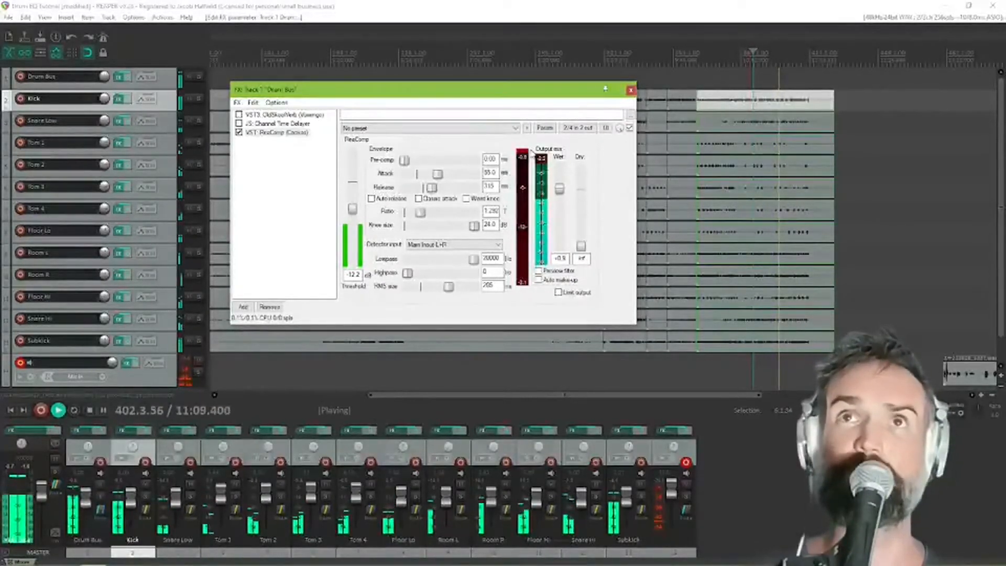
drag(434, 189, 433, 188)
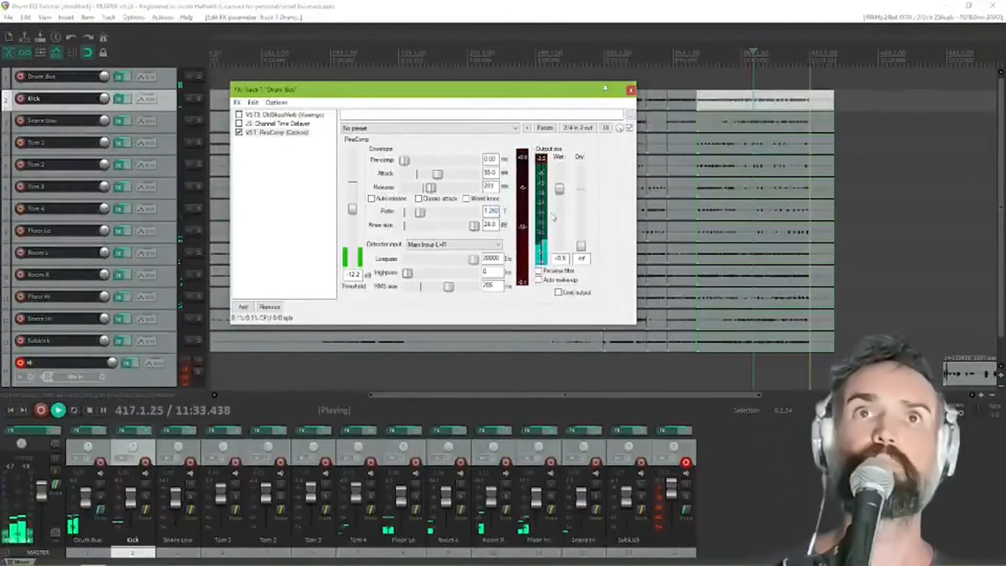
key(space)
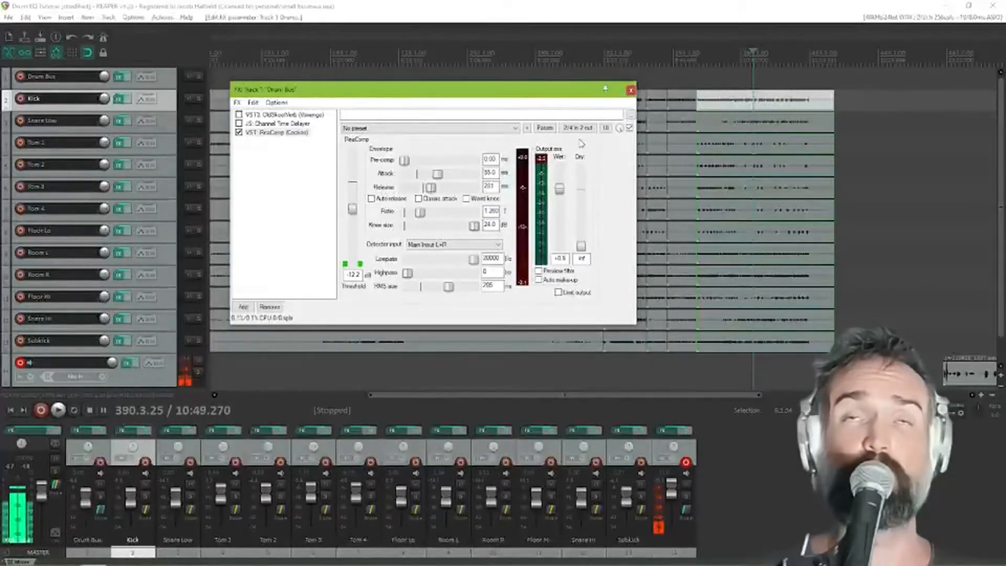
Play the drums to compare Classic attack on and off, then stop playback and leave the option disabled
click(419, 199)
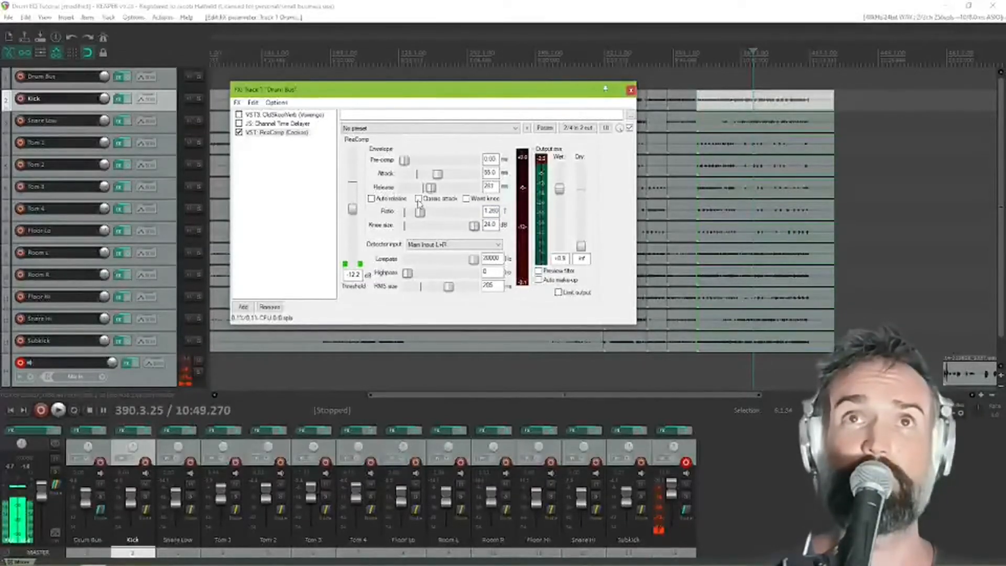
key(space)
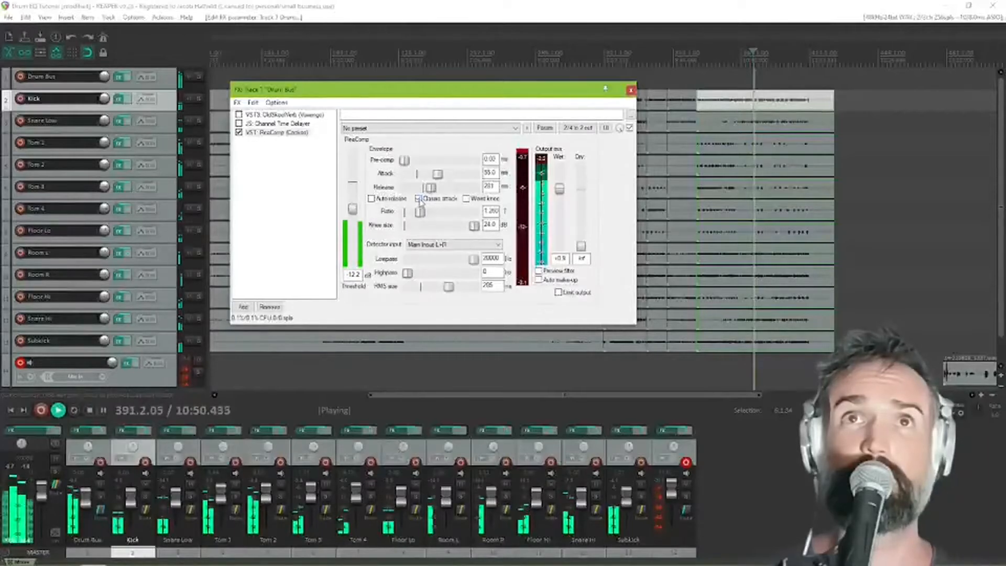
click(419, 199)
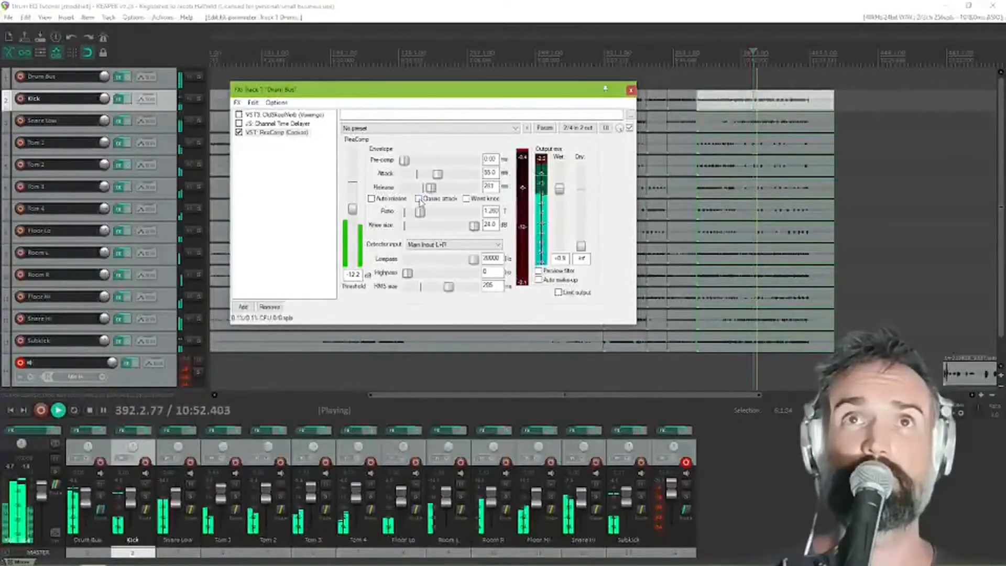
click(418, 199)
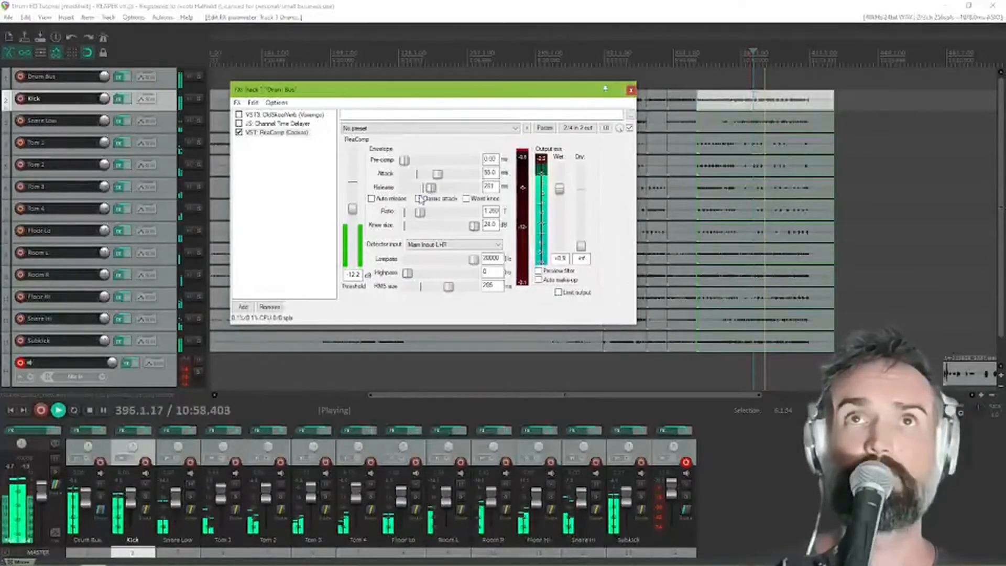
key(space)
click(419, 199)
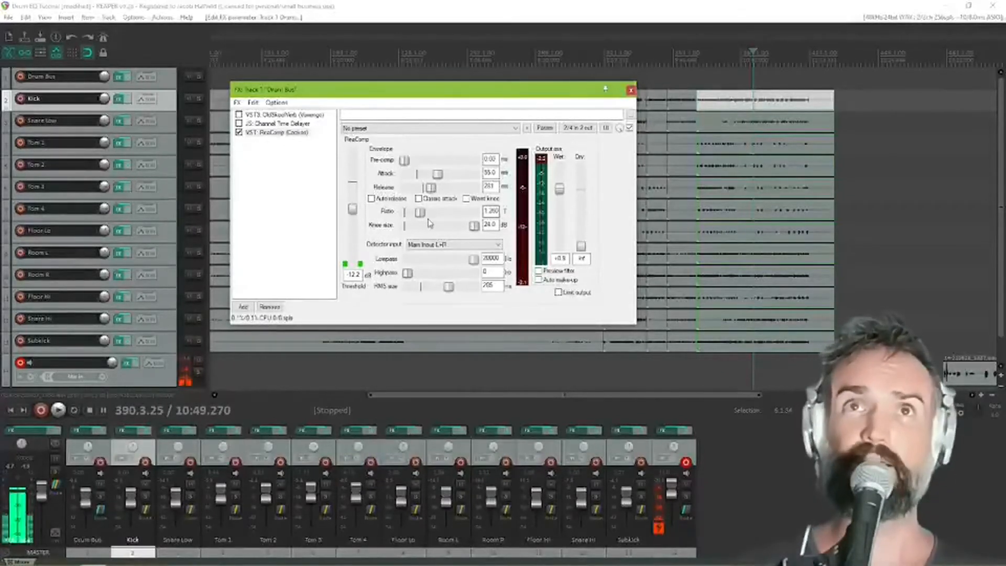
Set the compressor ratio to exactly 3:1
drag(423, 215, 432, 215)
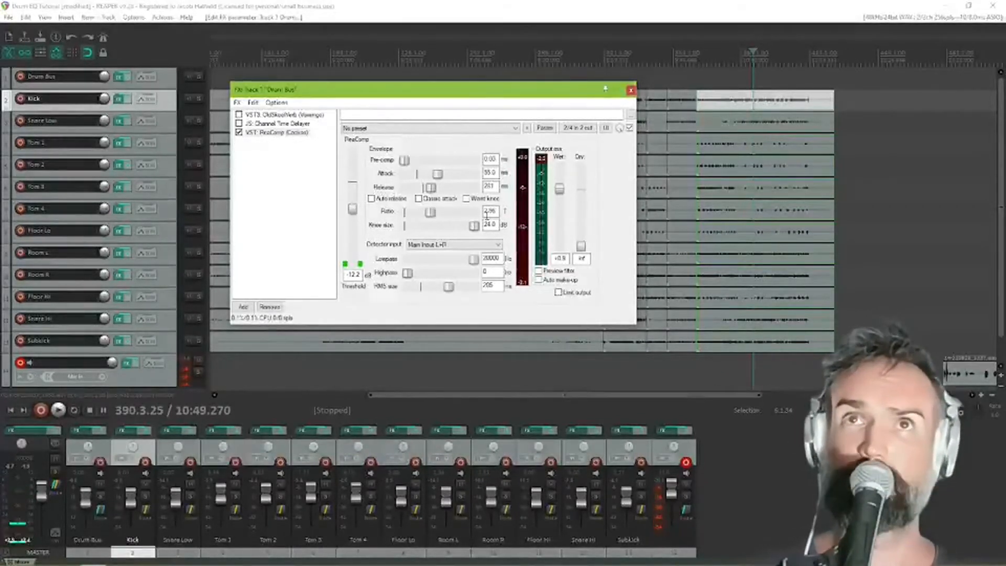
double_click(490, 210)
text(3)
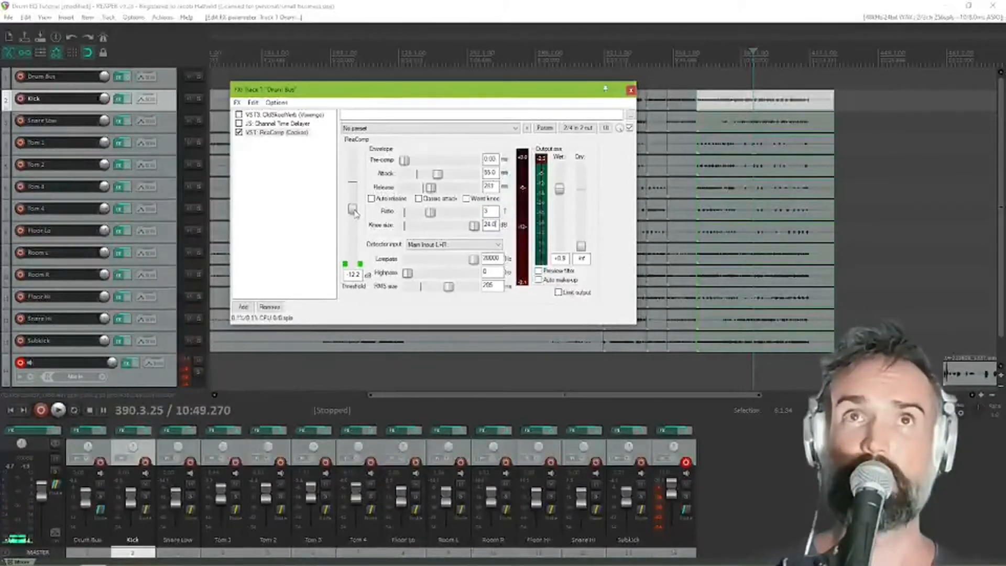
double_click(485, 212)
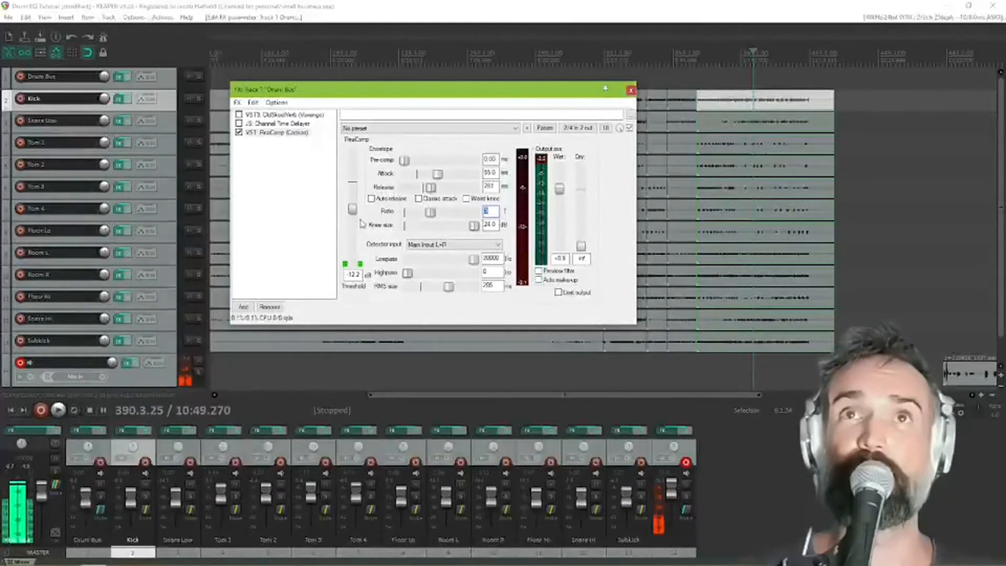
text(3)
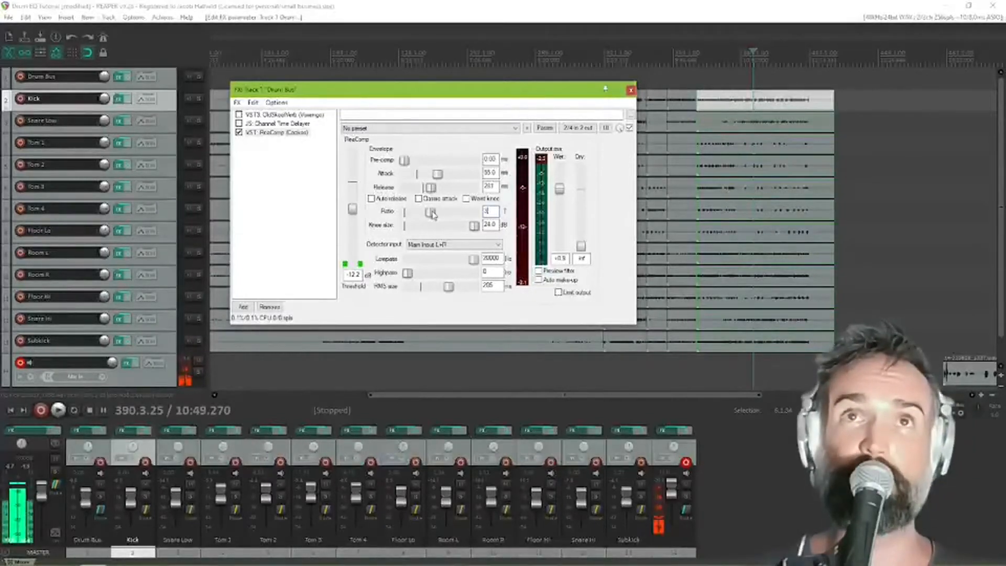
Try low and high compressor ratios with a smaller knee, ending at a ratio of about 7.64:1 and a knee size of about 8.4 dB
drag(433, 217, 425, 217)
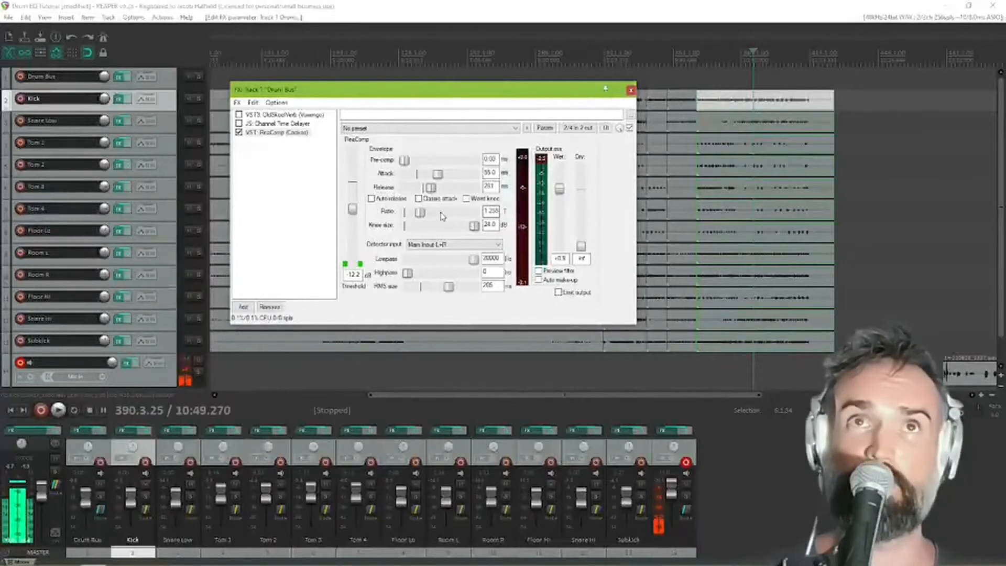
drag(421, 214, 439, 217)
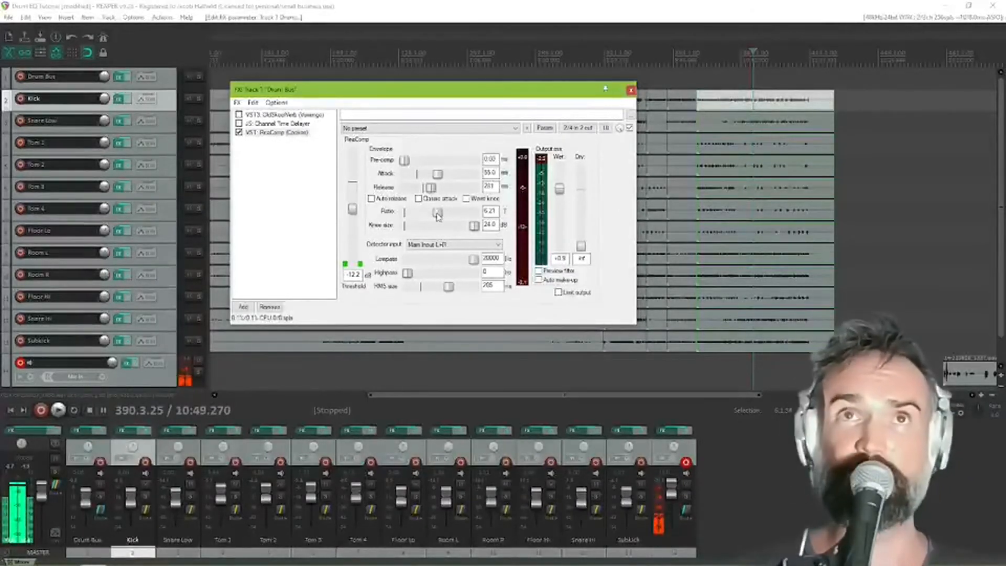
mouse_move(438, 217)
mouse_down()
mouse_move(428, 233)
mouse_move(439, 217)
mouse_up()
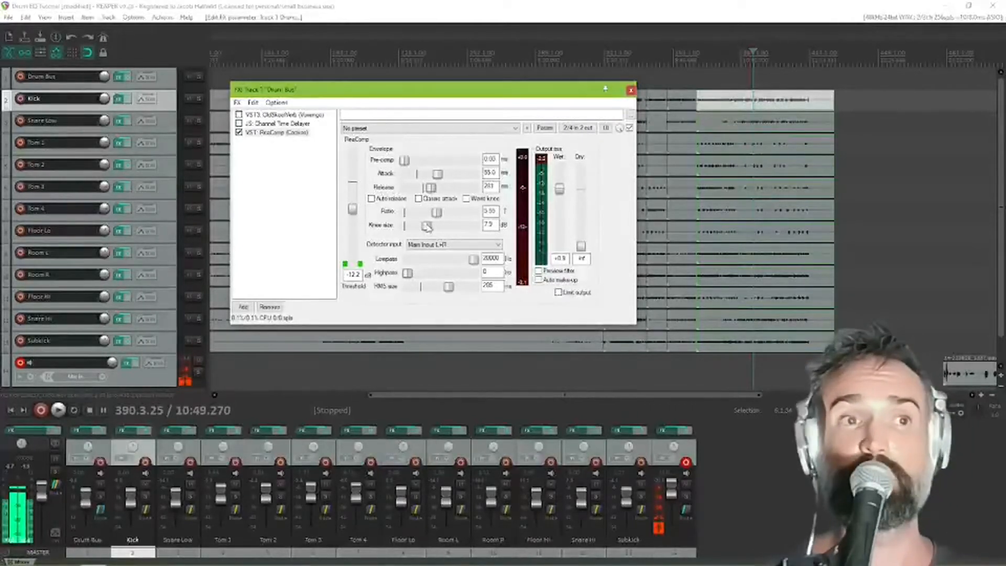
drag(427, 229, 443, 216)
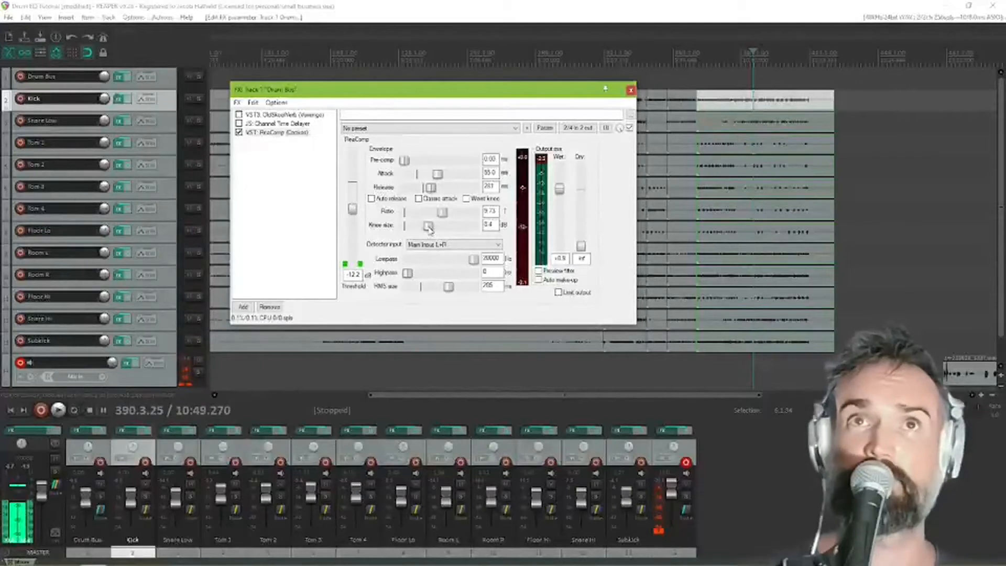
drag(442, 213, 440, 215)
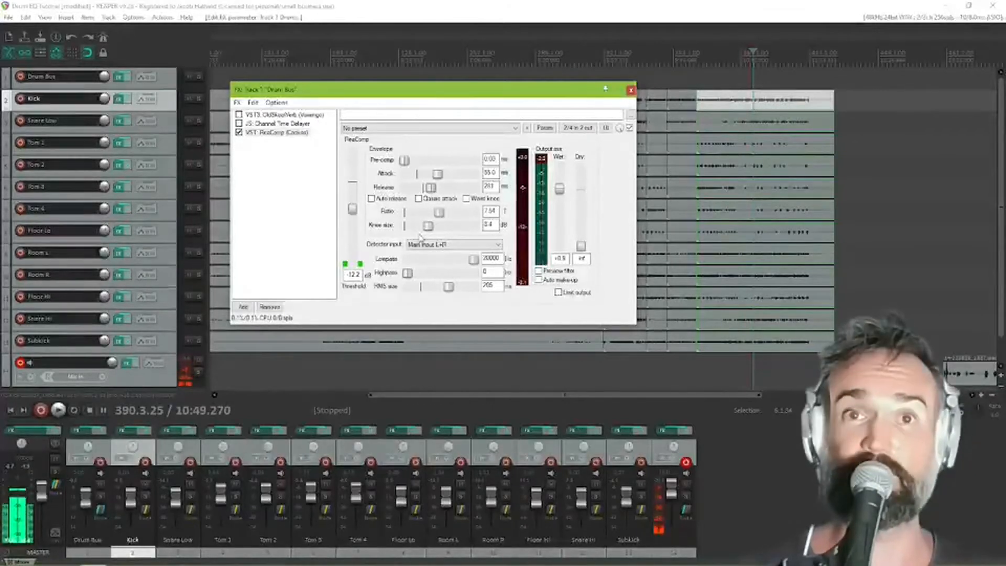
Try the maximum 24 dB knee with ratios of about 9.67:1 and 1.24:1, and a 0.7 dB knee at about 16.3:1
drag(439, 211, 443, 215)
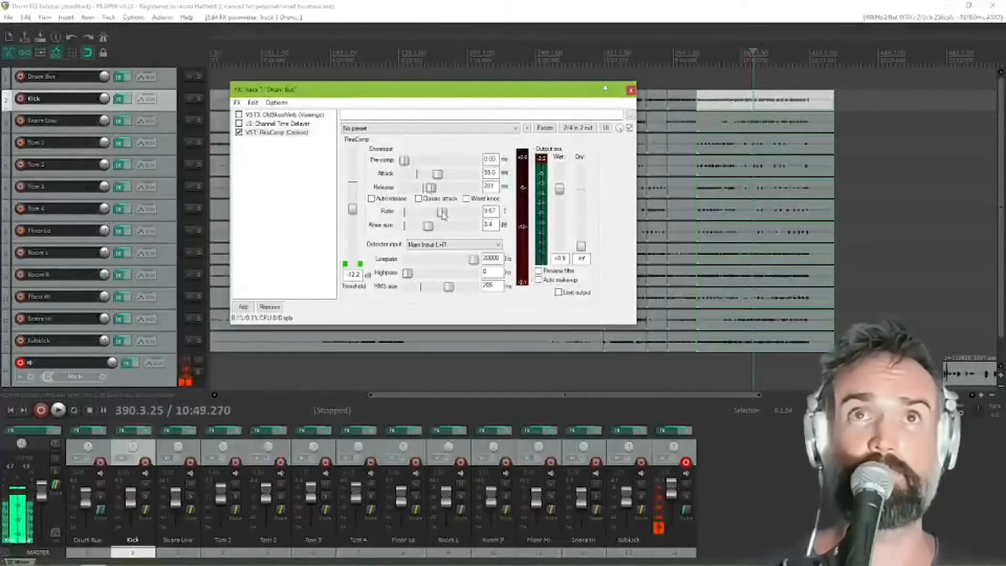
drag(428, 225, 505, 234)
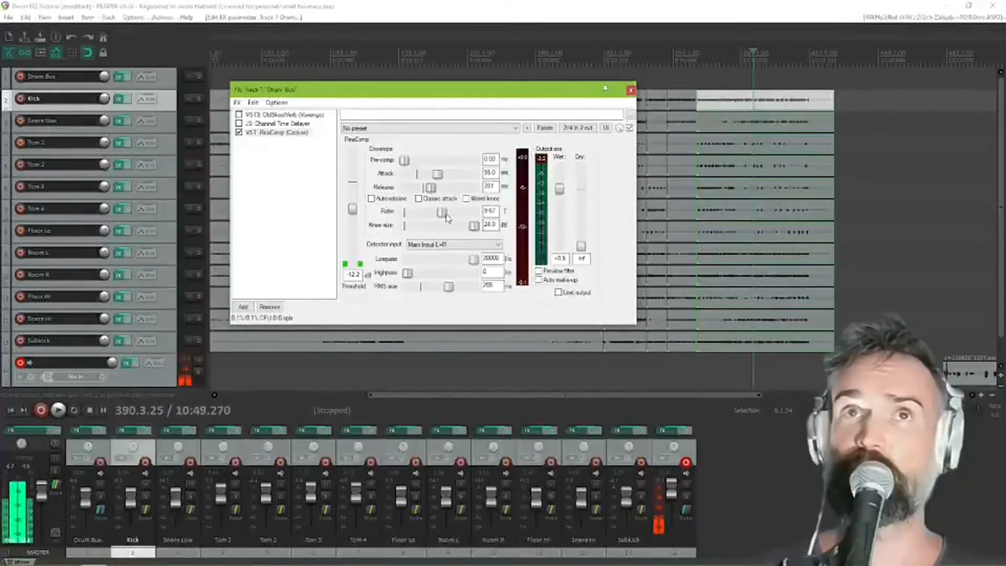
drag(443, 216, 421, 220)
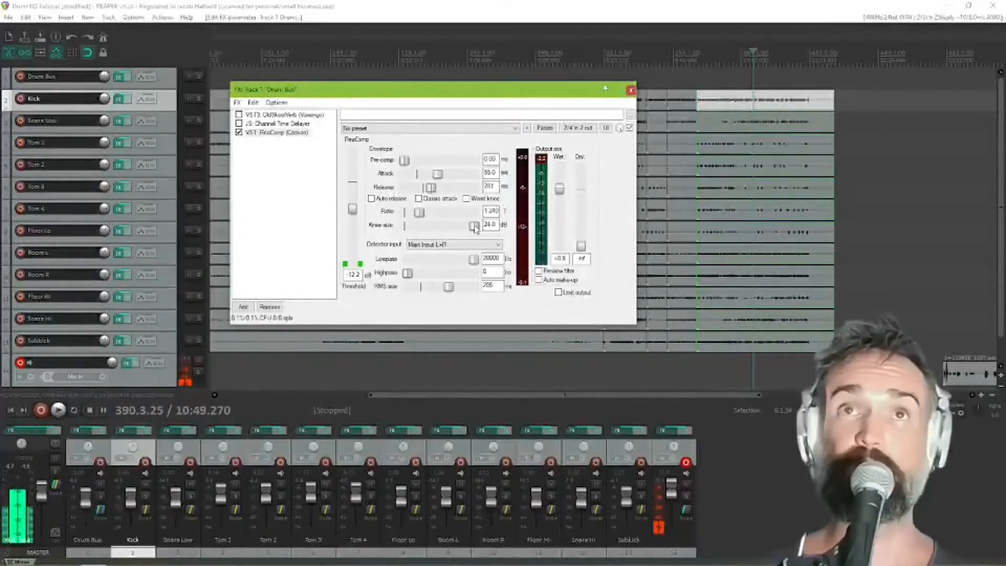
drag(474, 227, 436, 215)
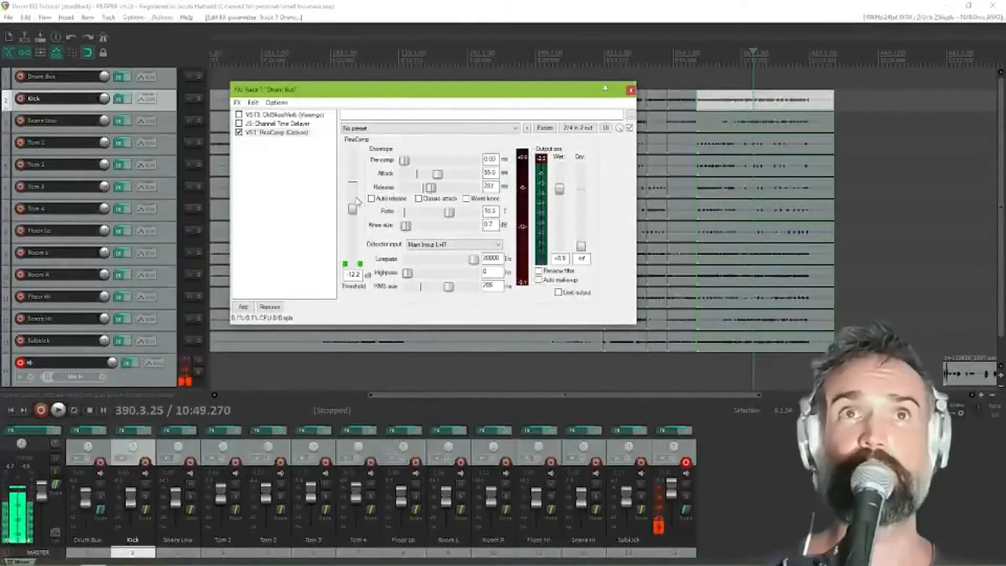
Lower the compressor ratio to about 1.245:1 and widen the knee size to 24 dB
drag(449, 212, 404, 213)
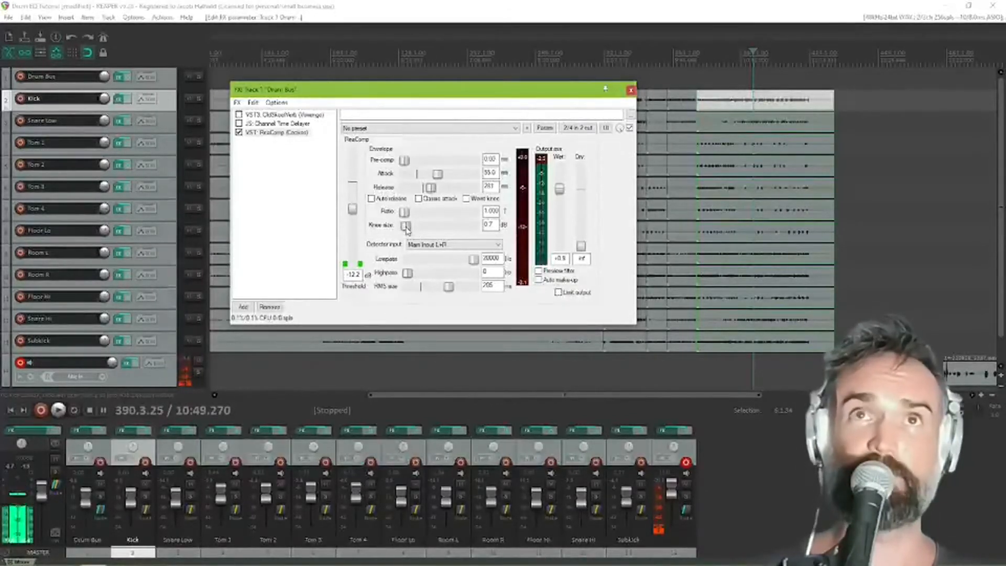
scroll(405, 212, up, 5)
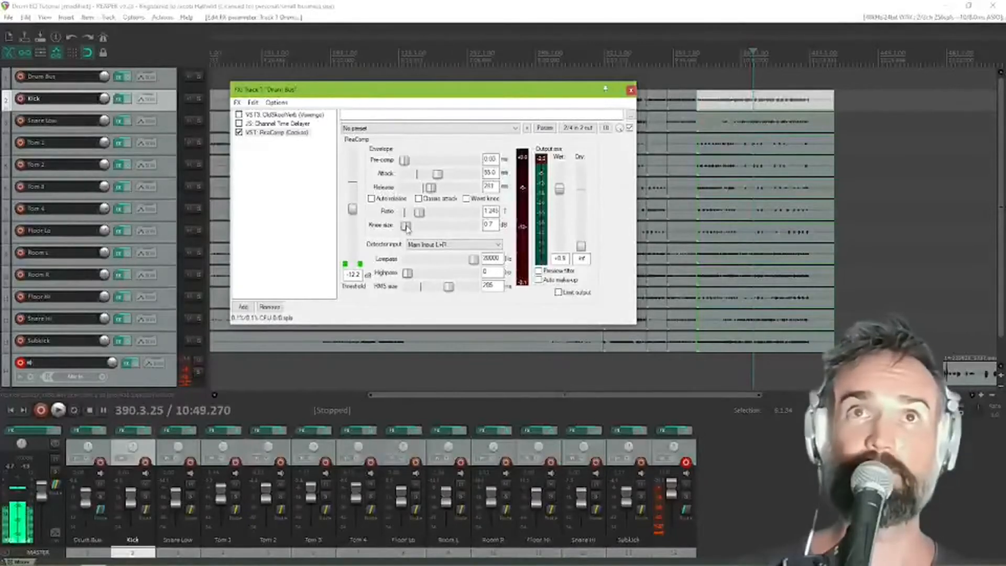
drag(407, 228, 475, 227)
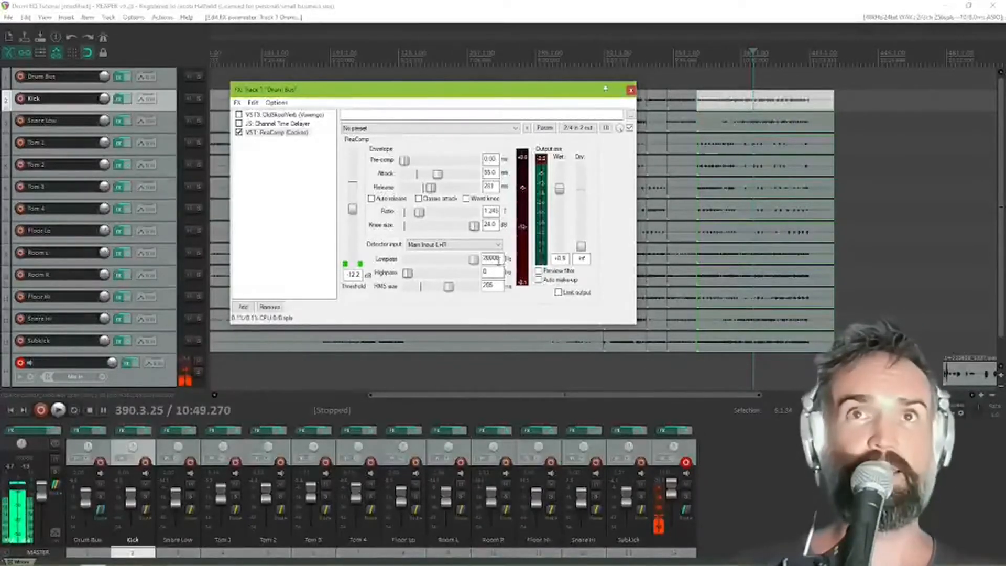
Try lowering the detector lowpass to about 10102 Hz and 2137 Hz, and return it to 20000 Hz
double_click(498, 259)
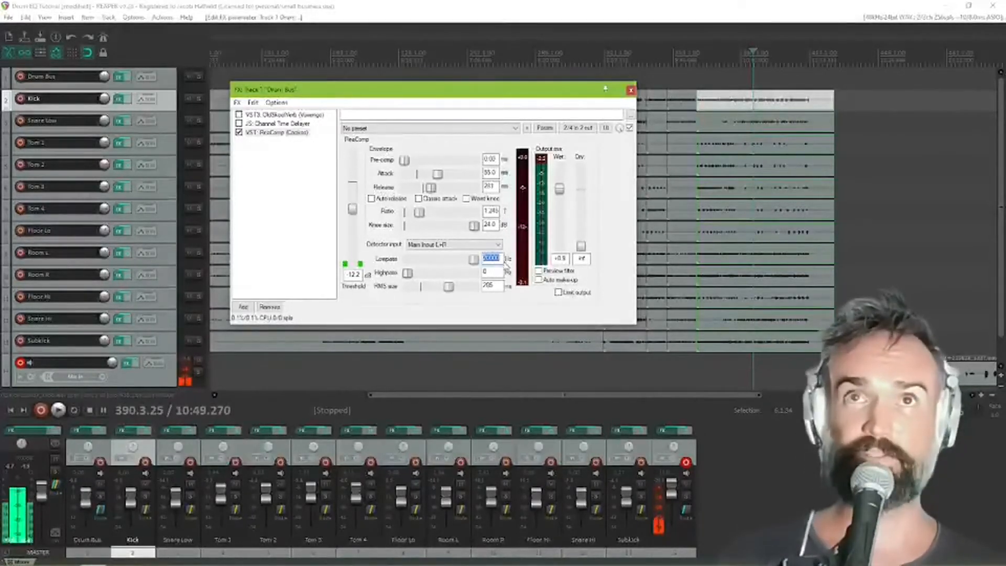
drag(473, 259, 465, 268)
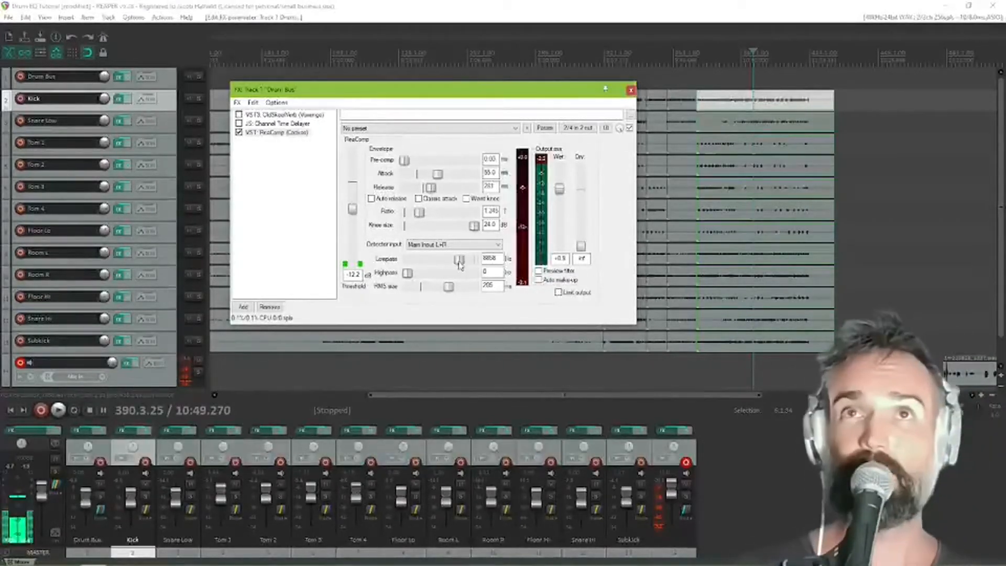
drag(460, 265, 462, 264)
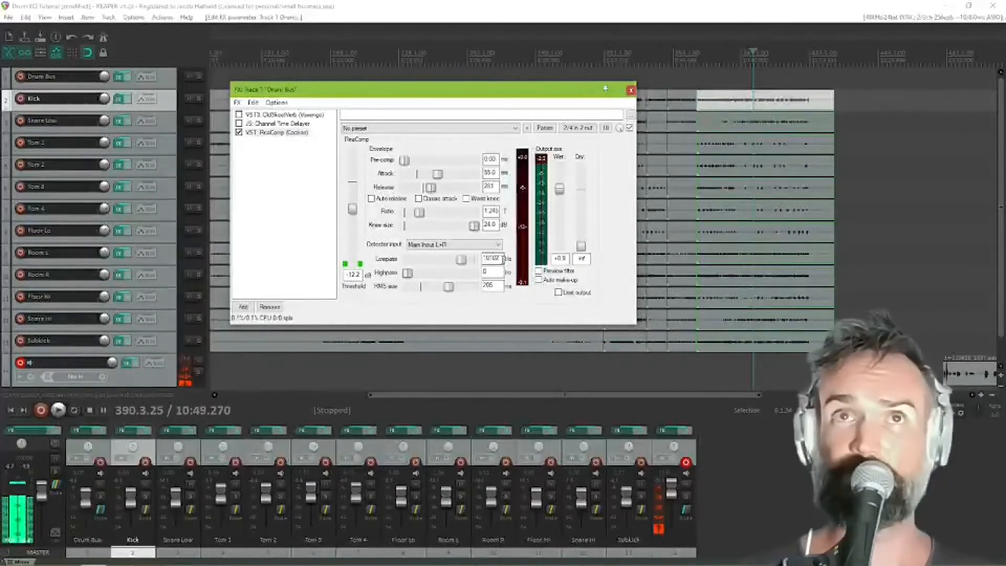
drag(461, 260, 441, 267)
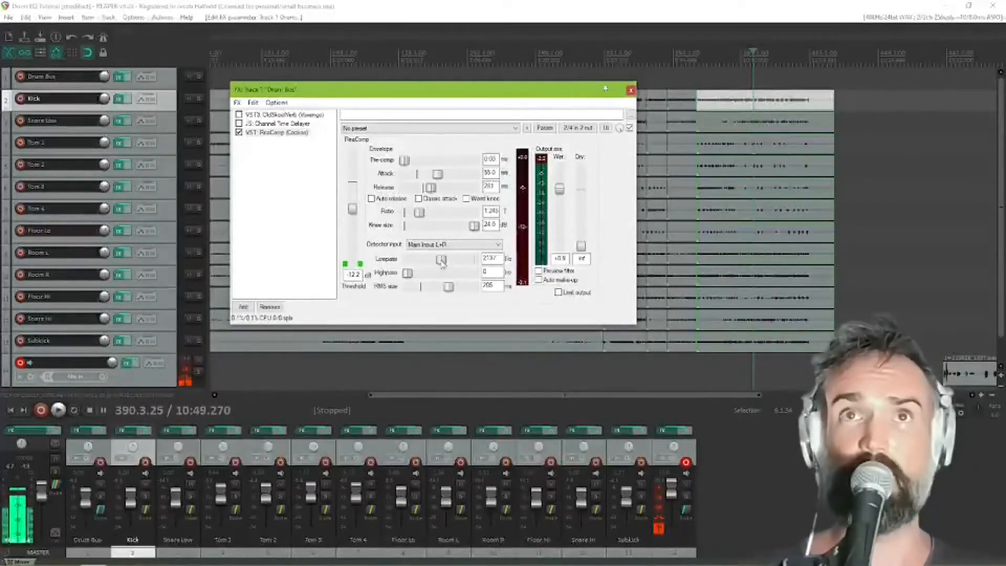
drag(441, 264, 473, 259)
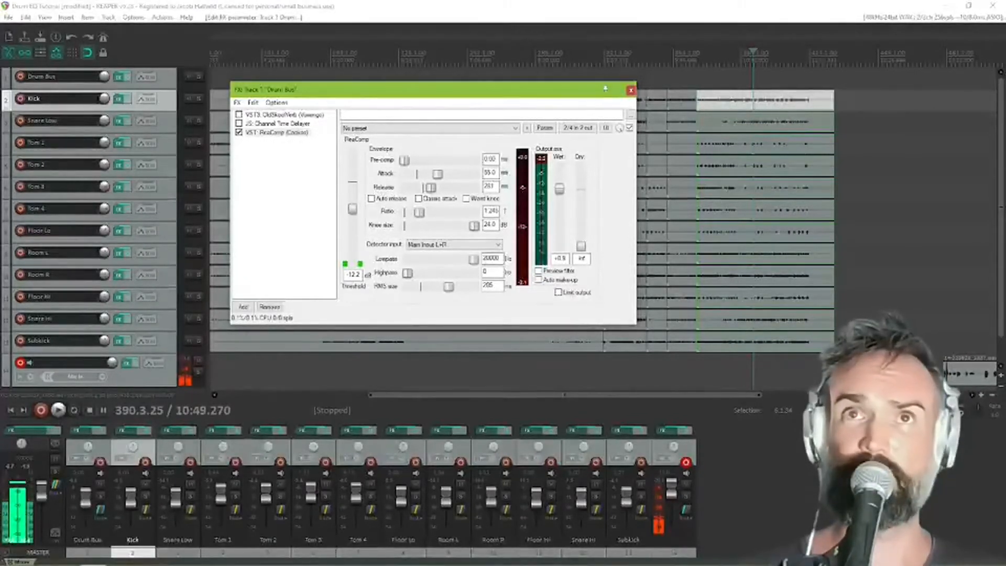
Try high detector highpass settings between about 9 and 11 kHz, and reset the highpass to 0 Hz
drag(409, 274, 463, 277)
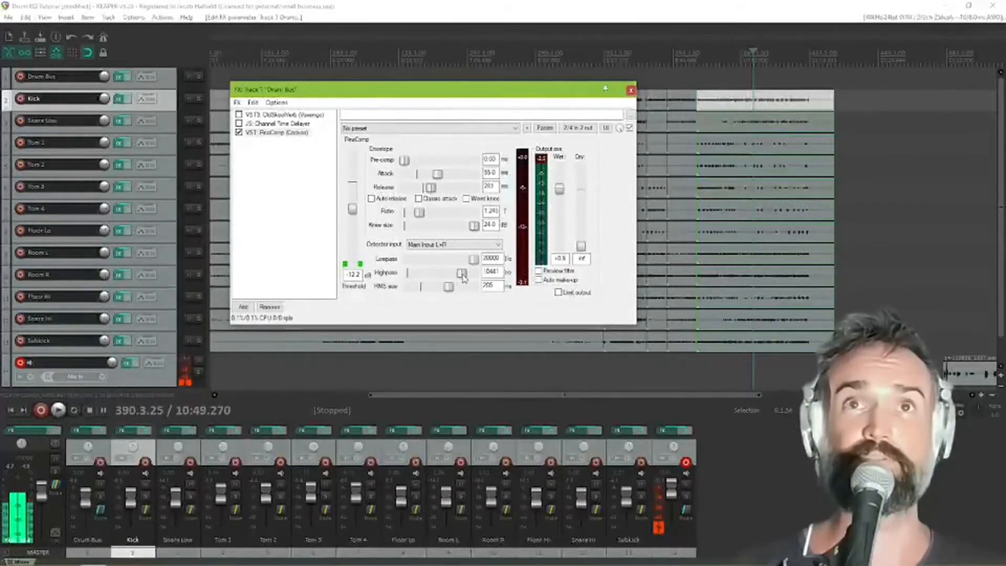
drag(463, 279, 470, 278)
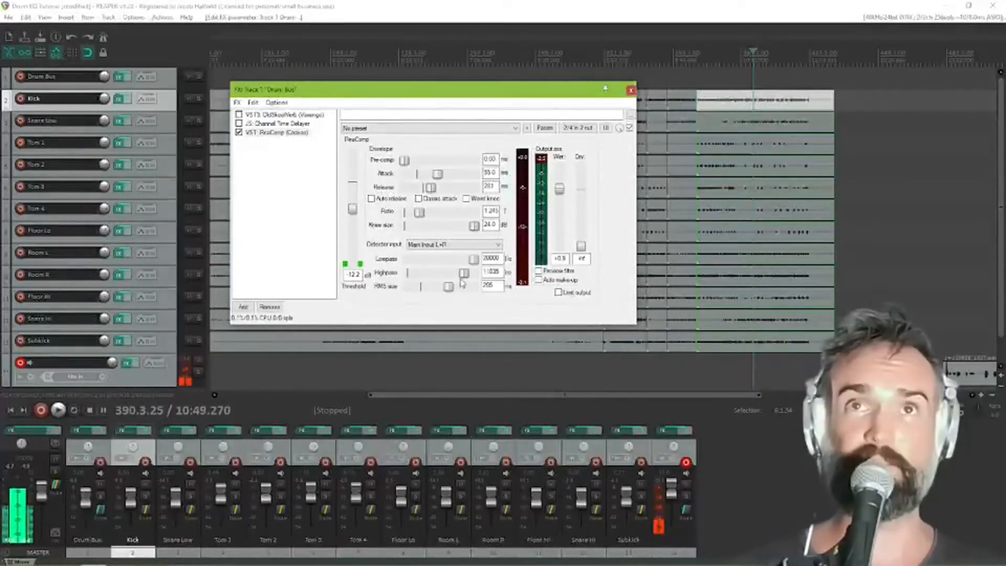
mouse_move(464, 273)
mouse_down()
mouse_move(443, 273)
mouse_move(458, 274)
mouse_up()
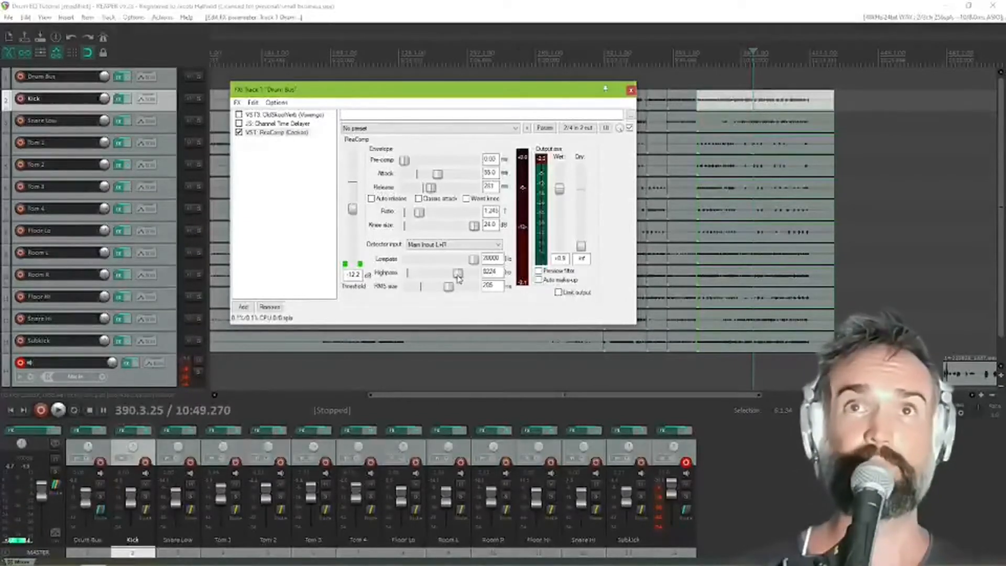
double_click(456, 278)
double_click(489, 272)
text(8)
click(492, 273)
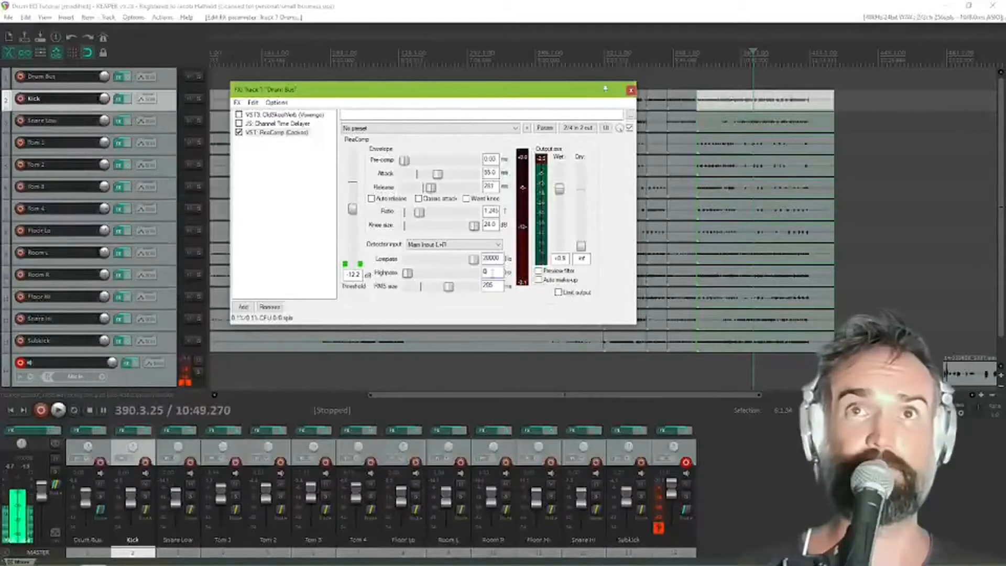
Try low detector highpass cutoffs of about 37 Hz and 43 Hz, and return the highpass to 0 Hz
drag(408, 273, 420, 273)
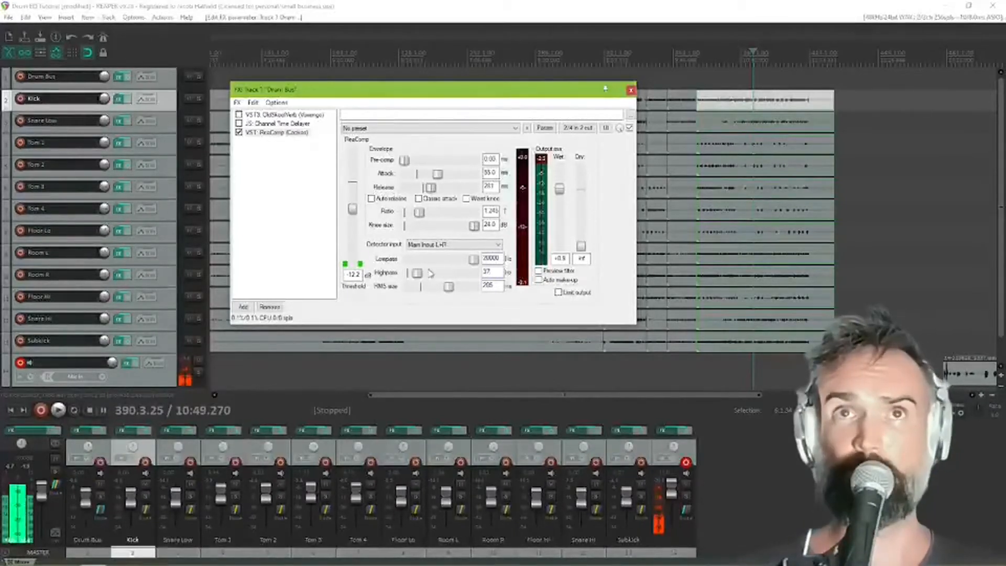
drag(422, 275, 422, 275)
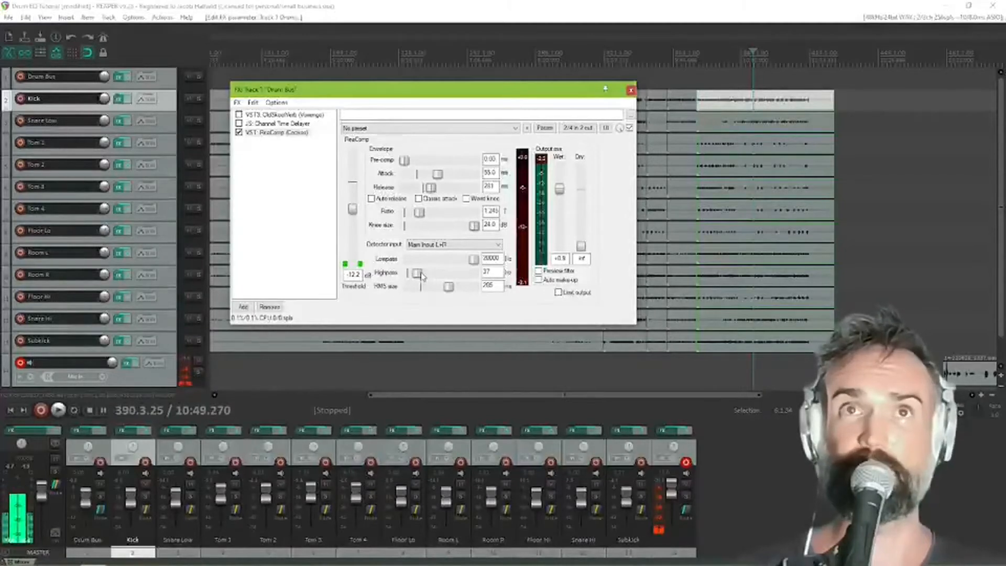
drag(421, 273, 421, 274)
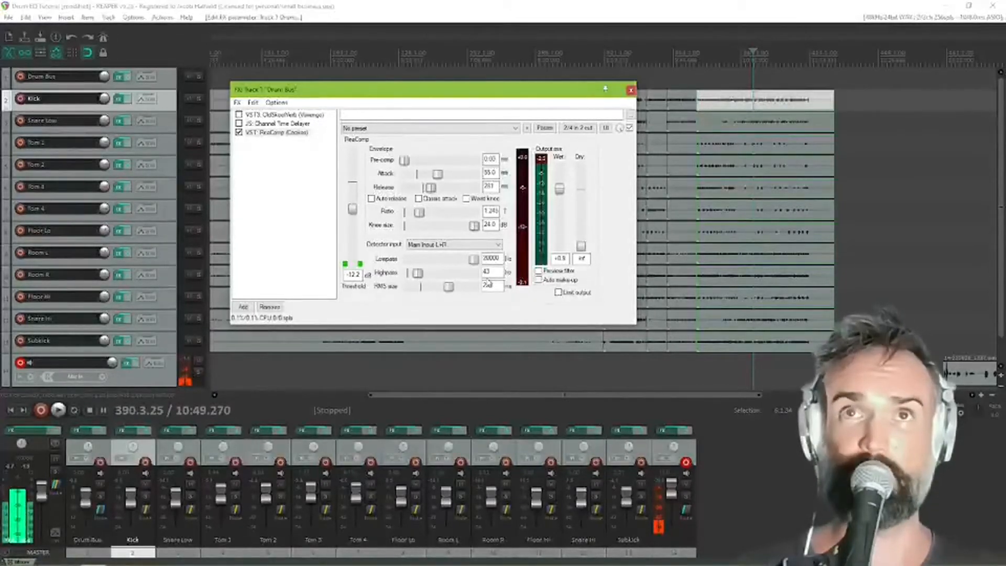
drag(418, 273, 408, 274)
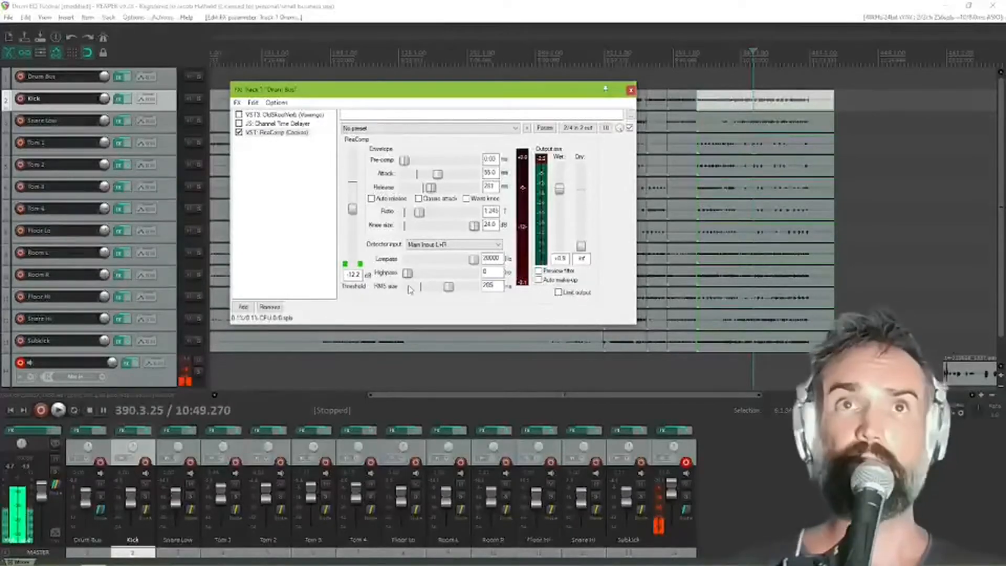
Sweep the RMS size from about 123 ms to the 1000 ms maximum and down to 5 ms
mouse_move(449, 292)
mouse_down()
mouse_move(426, 292)
mouse_move(445, 292)
mouse_up()
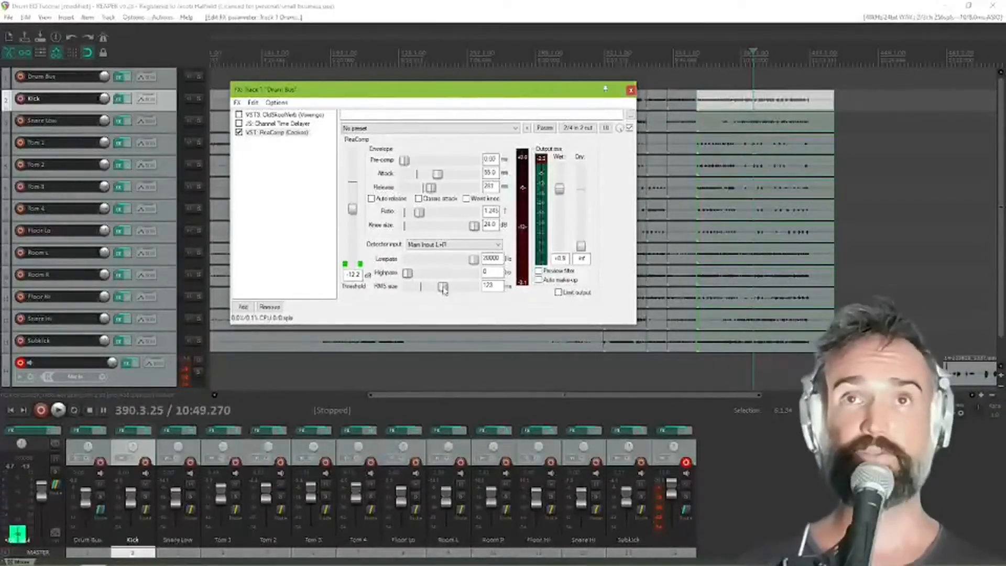
drag(445, 292, 478, 293)
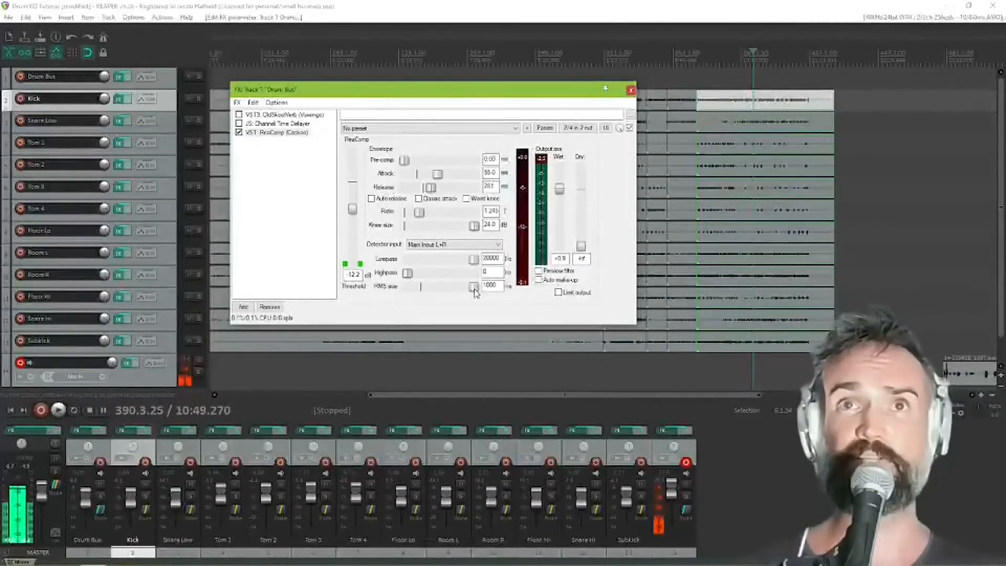
drag(475, 292, 455, 292)
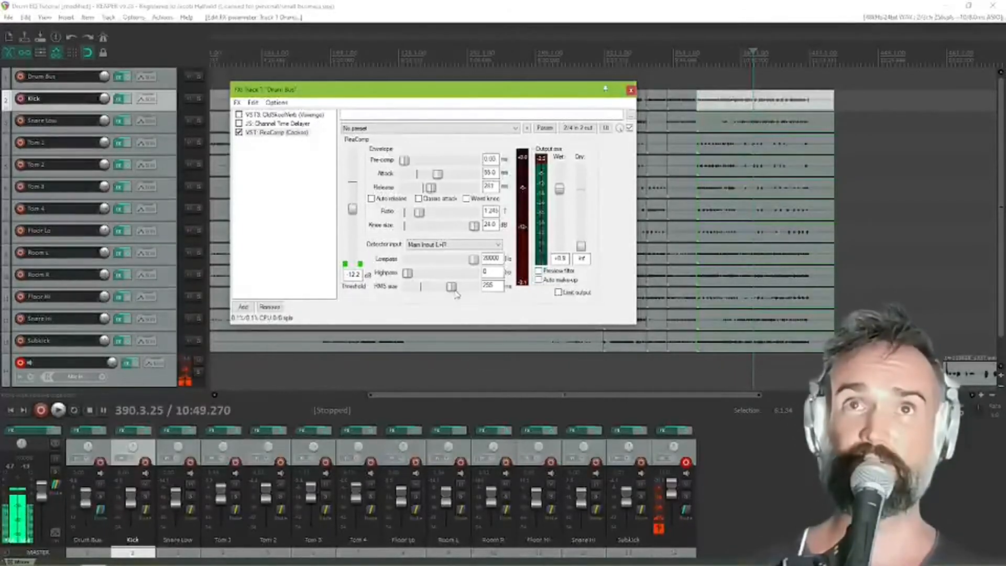
drag(452, 292, 422, 291)
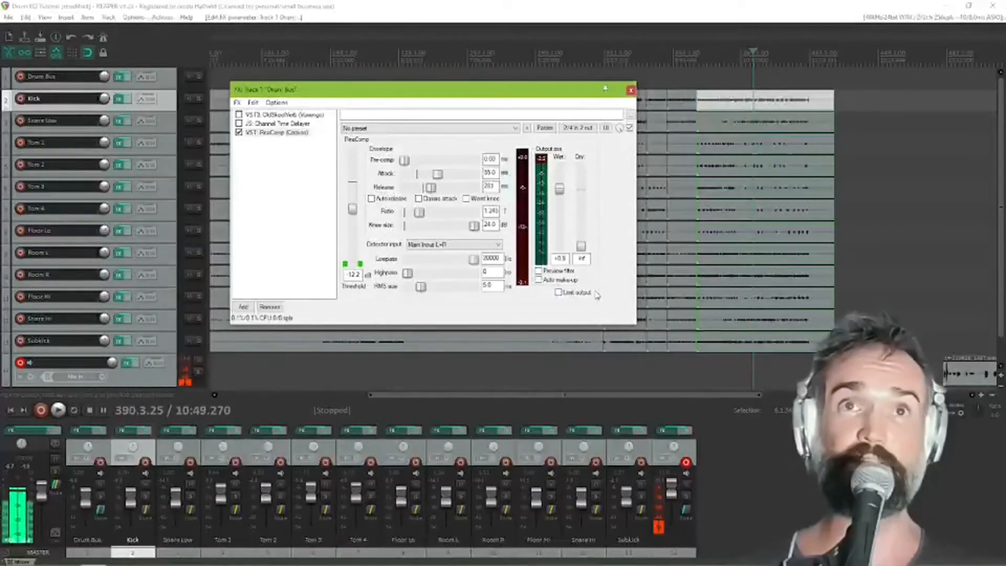
Raise the RMS size through about 385 ms to 1000 ms, and settle it at about 151 ms
drag(423, 290, 458, 292)
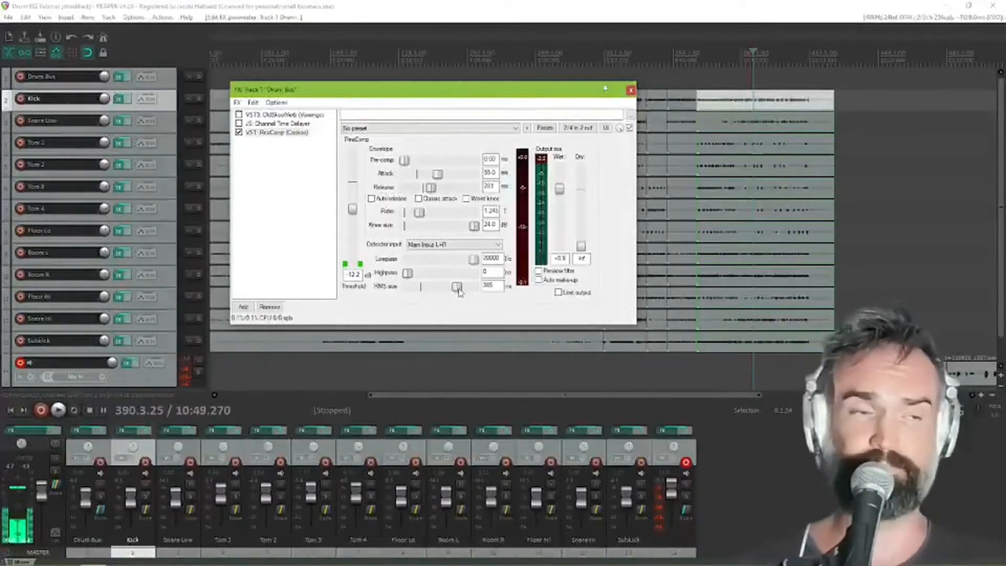
drag(459, 290, 474, 289)
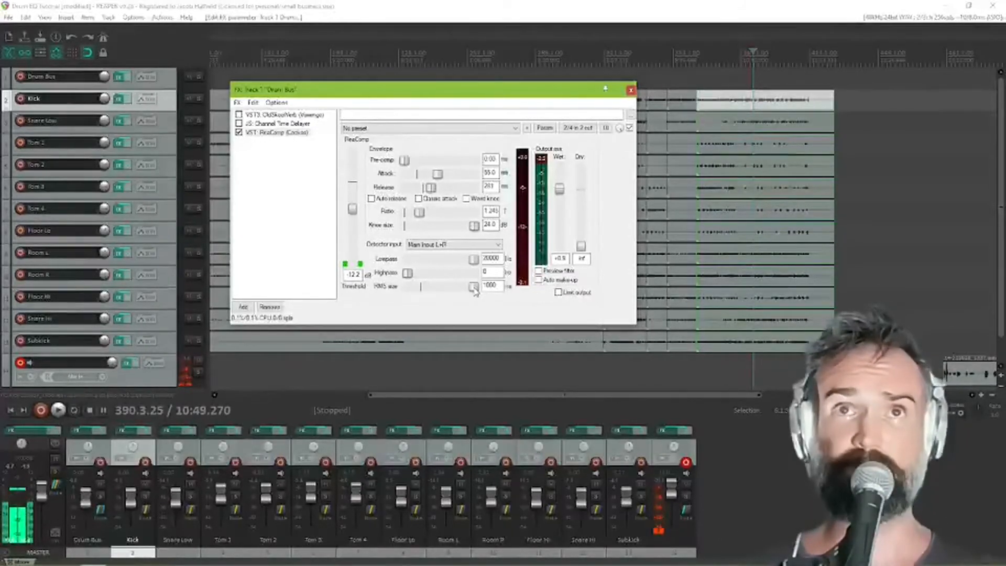
mouse_move(475, 291)
mouse_down()
mouse_move(458, 292)
mouse_move(473, 291)
mouse_up()
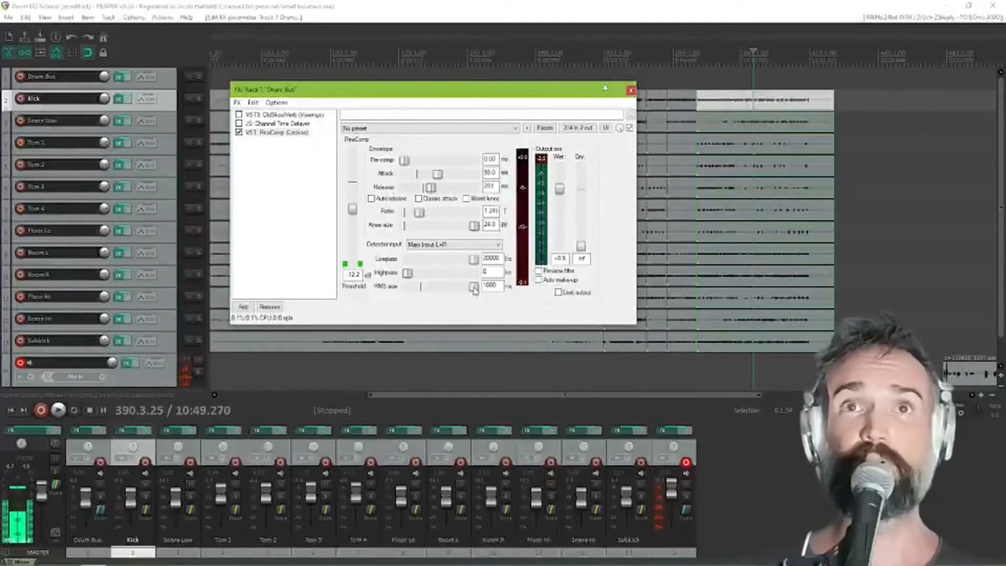
double_click(501, 285)
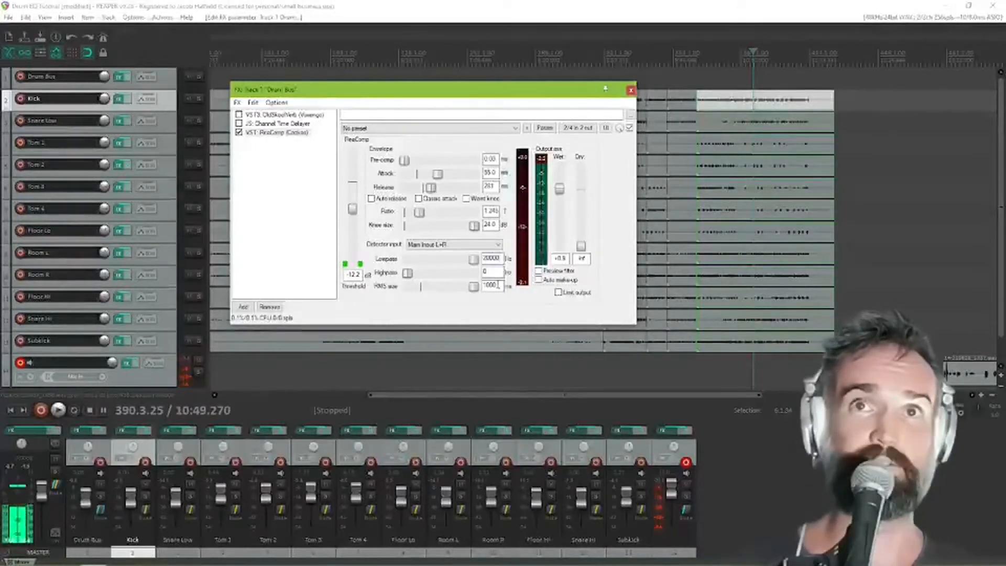
drag(477, 287, 446, 291)
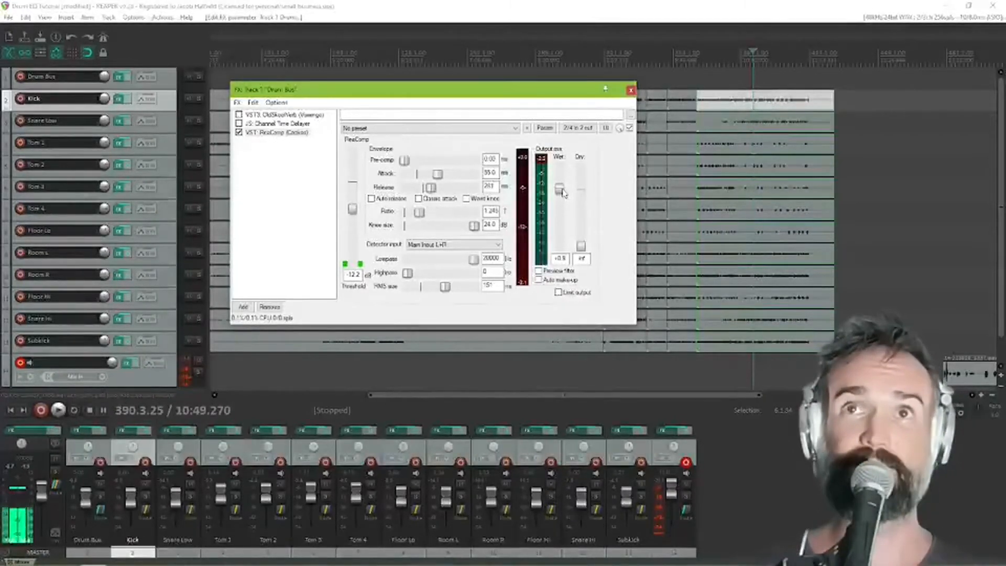
Bring the wet output down to 0 dB and raise it to about +1.5 dB as make-up gain
mouse_move(563, 193)
mouse_down()
mouse_move(564, 185)
mouse_move(561, 201)
mouse_move(559, 193)
mouse_up()
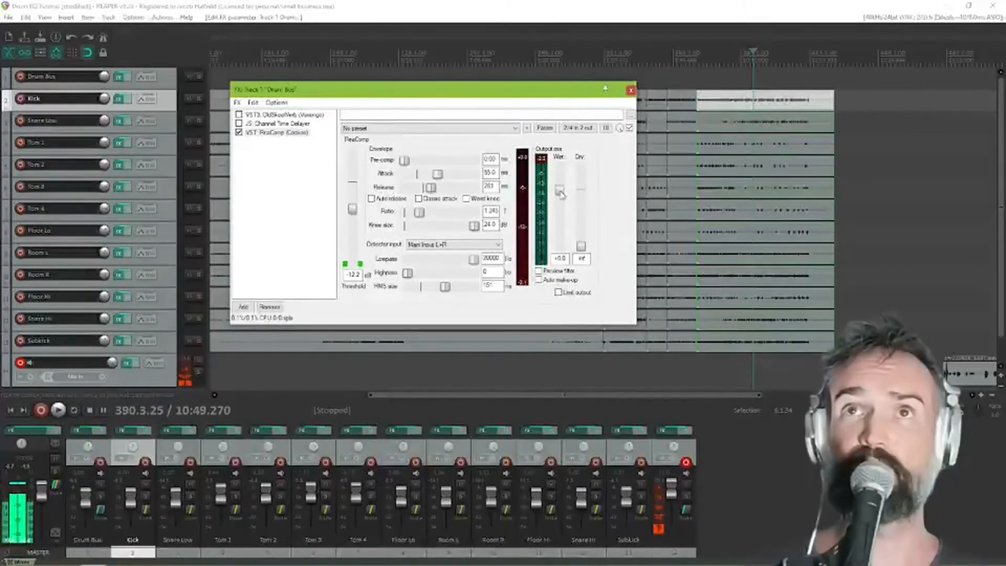
drag(561, 195, 560, 187)
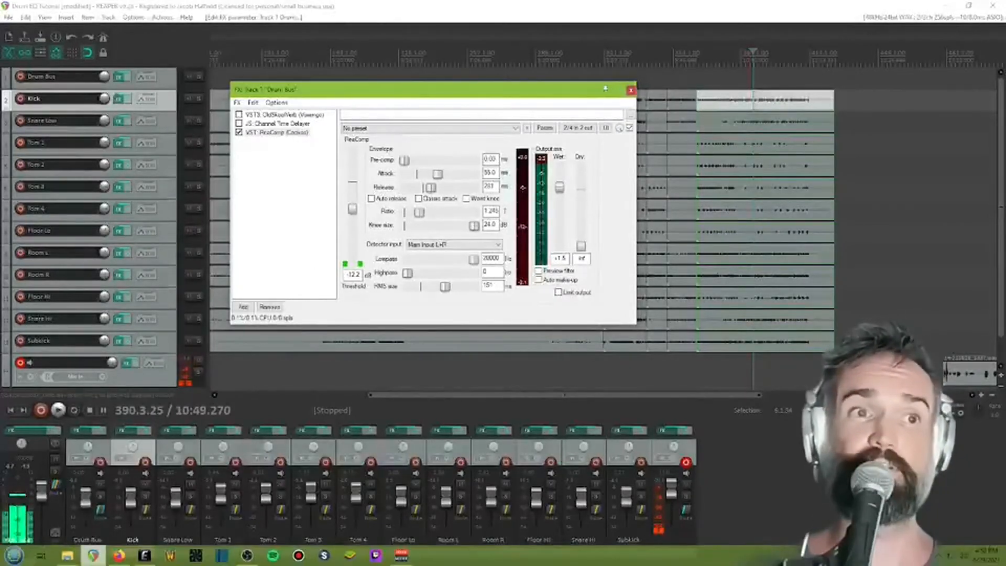
Switch to Firefox to examine the image comparing uncompressed and compressed waveforms
click(120, 557)
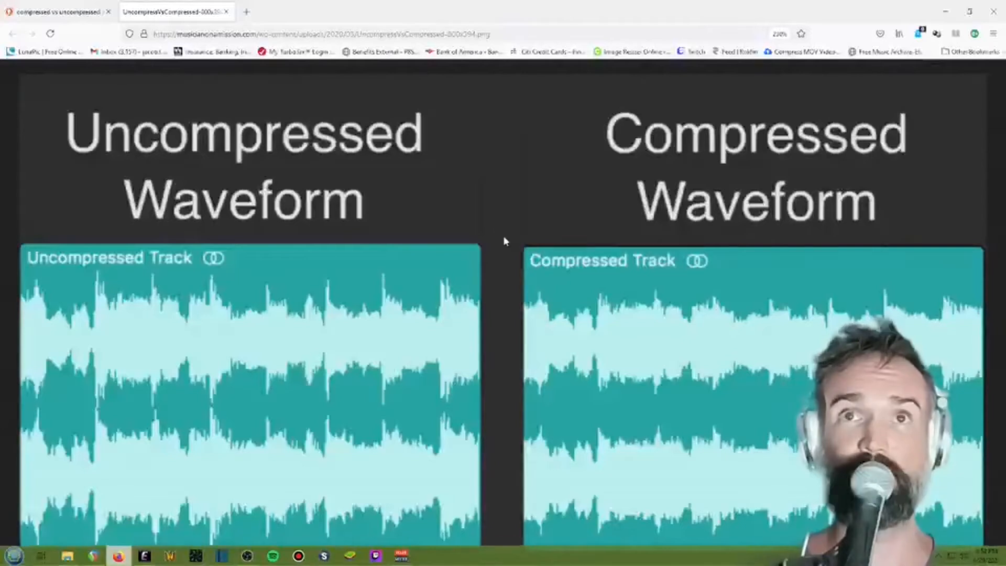
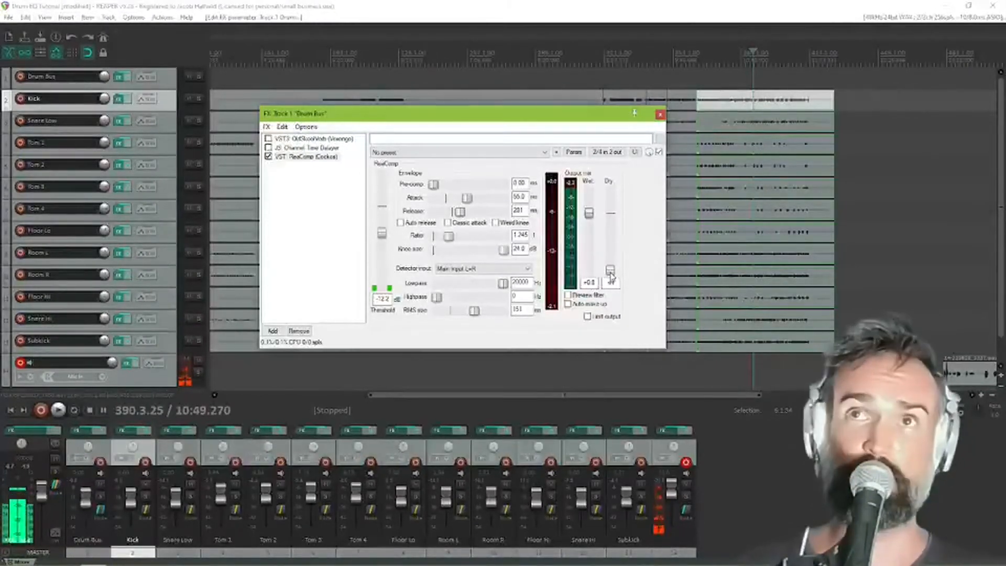
Raise the compressor's dry output to about -14 dB and return it to -inf
drag(610, 274, 612, 240)
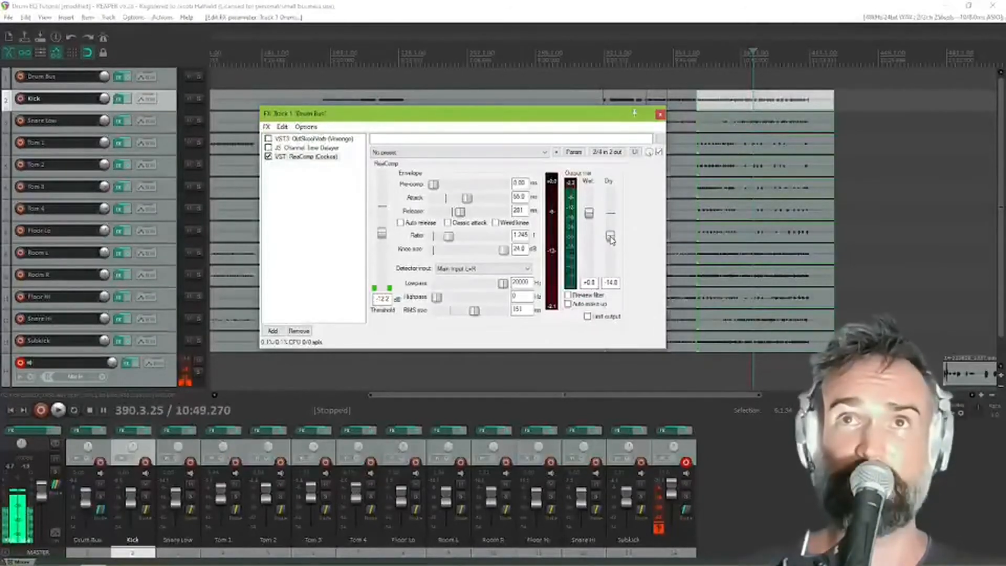
drag(612, 239, 611, 271)
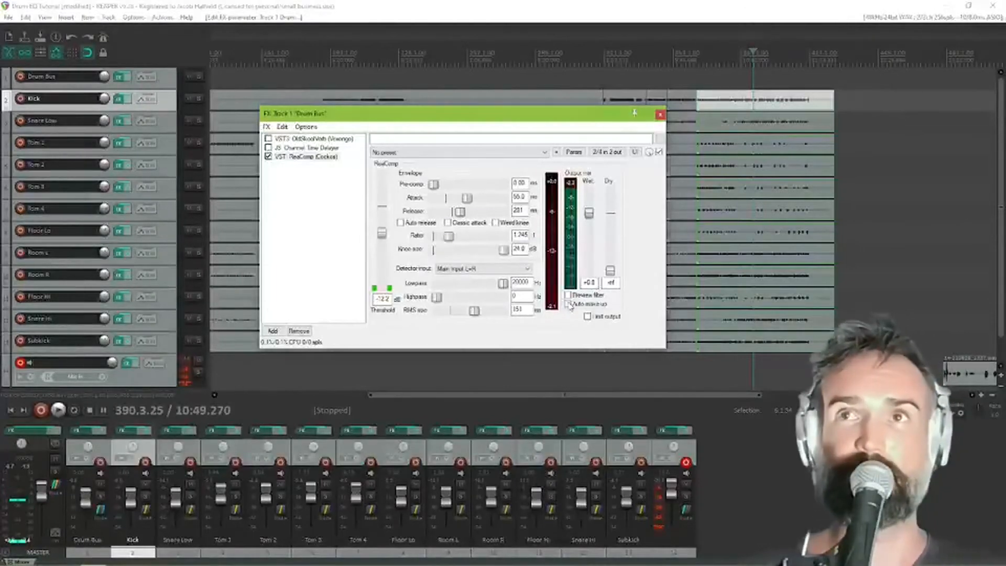
Play back the drums and audition the Auto make-up option by switching it on and off
key(space)
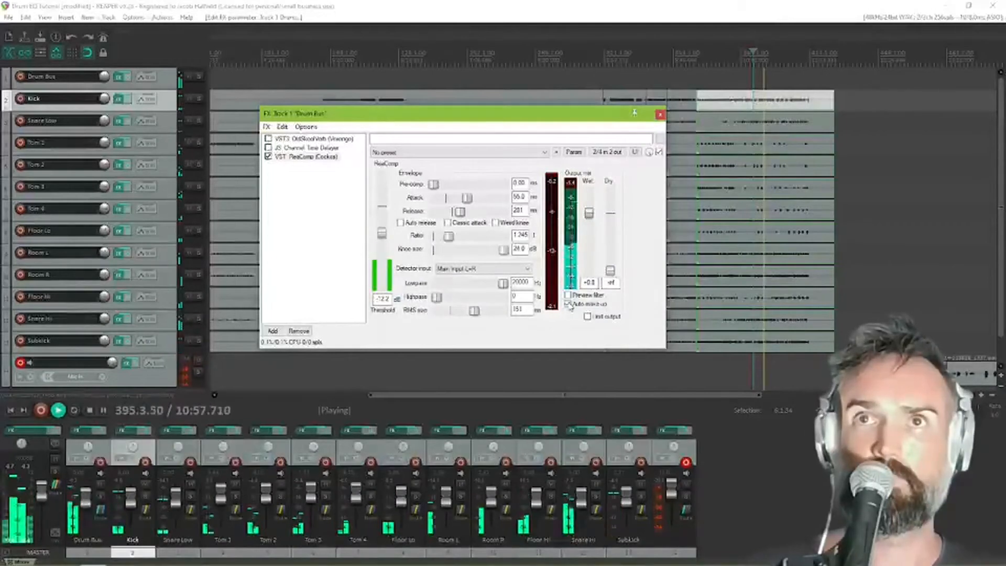
click(568, 304)
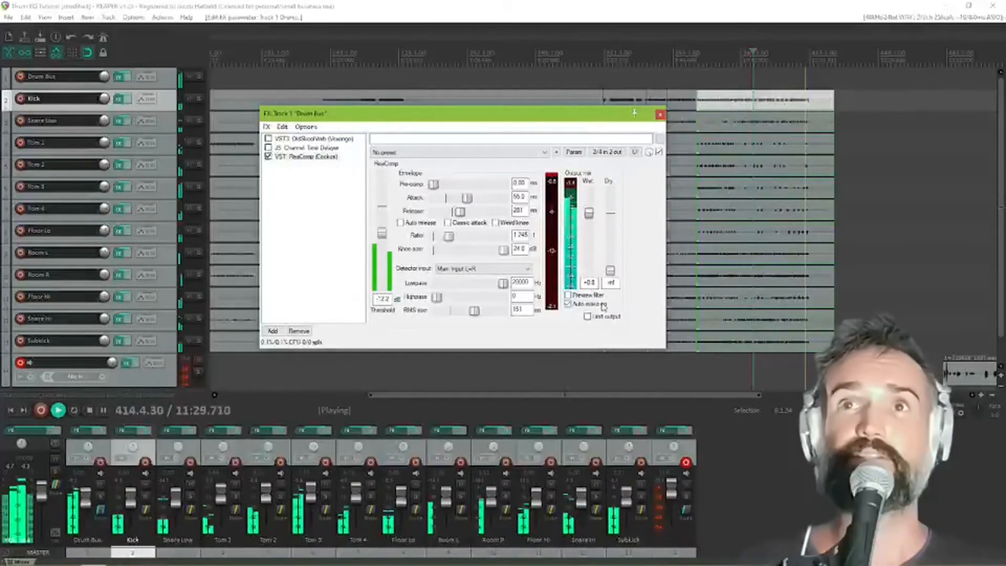
click(569, 305)
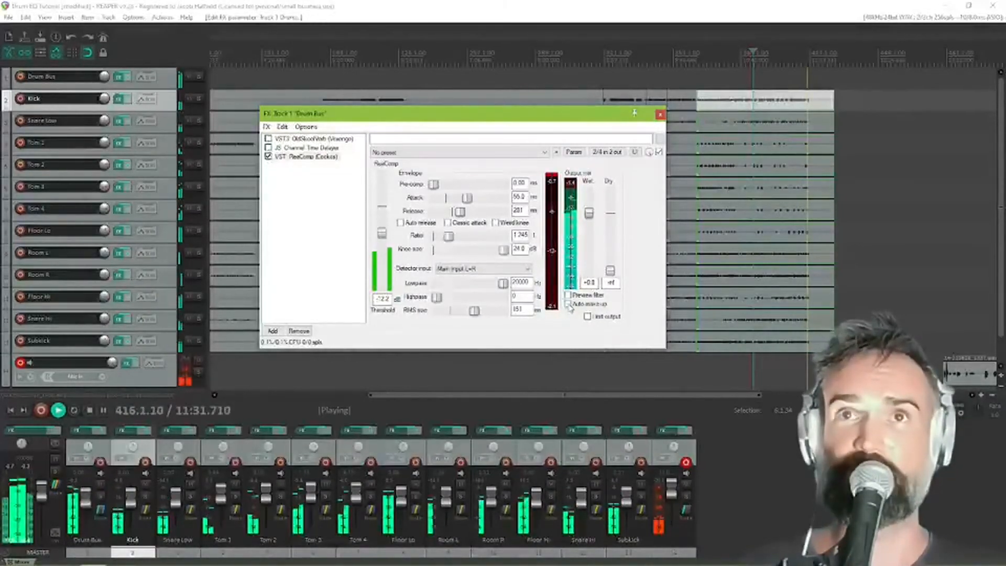
key(space)
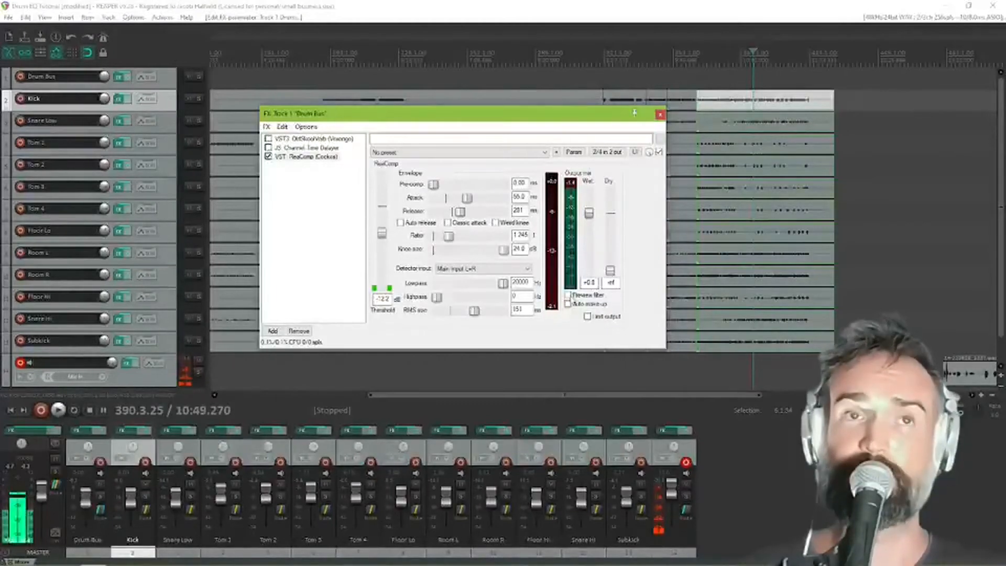
Play back the drums and audition the Limit output option by switching it on and off
key(space)
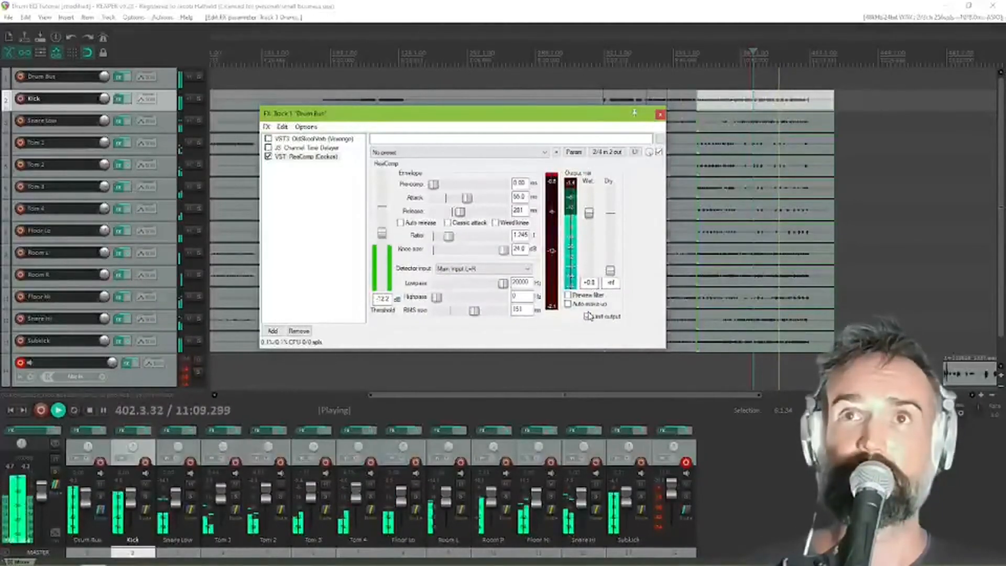
click(587, 316)
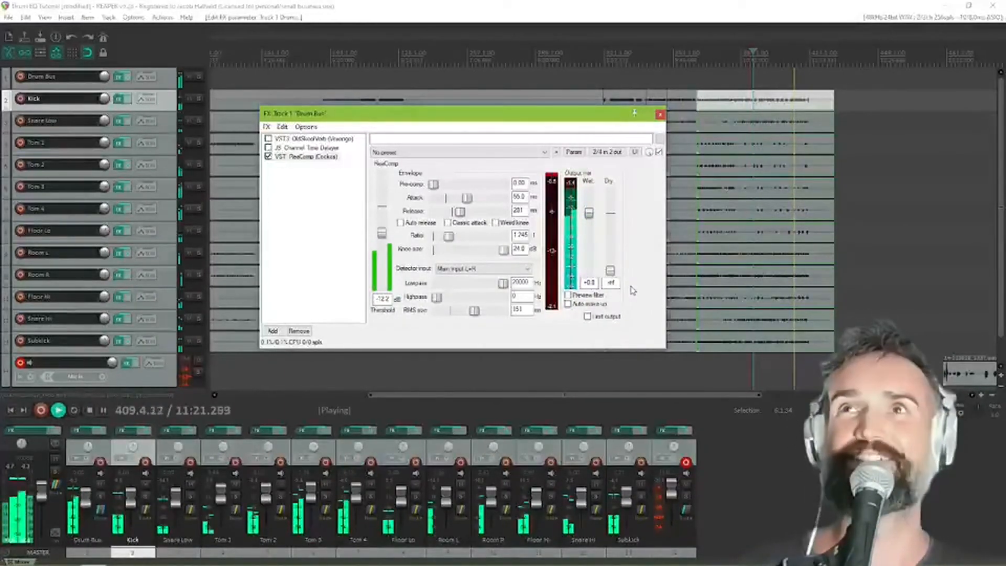
key(space)
Set the attack to 50 ms, then lower the knee size and restore it to 24 dB
drag(561, 117, 461, 114)
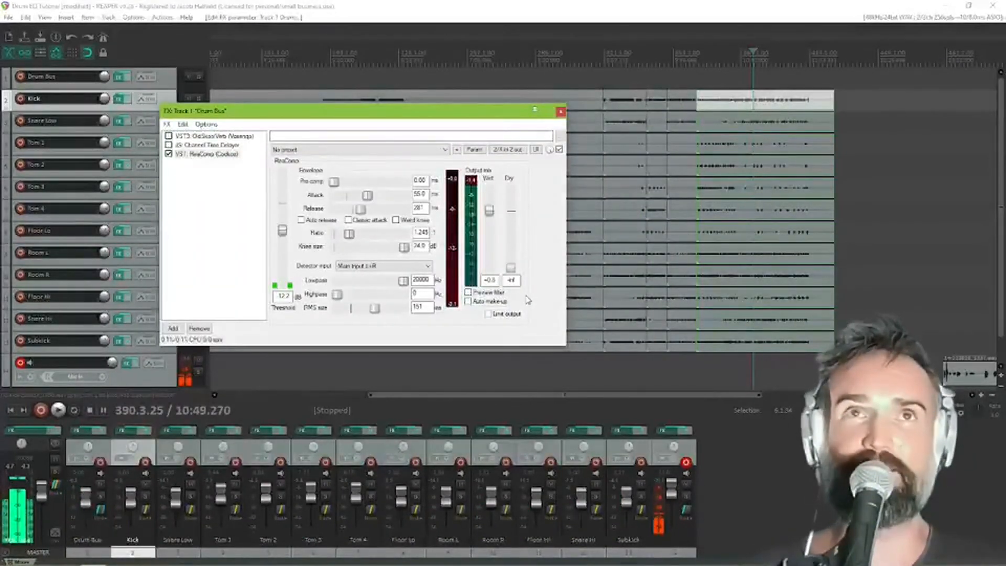
drag(382, 111, 587, 130)
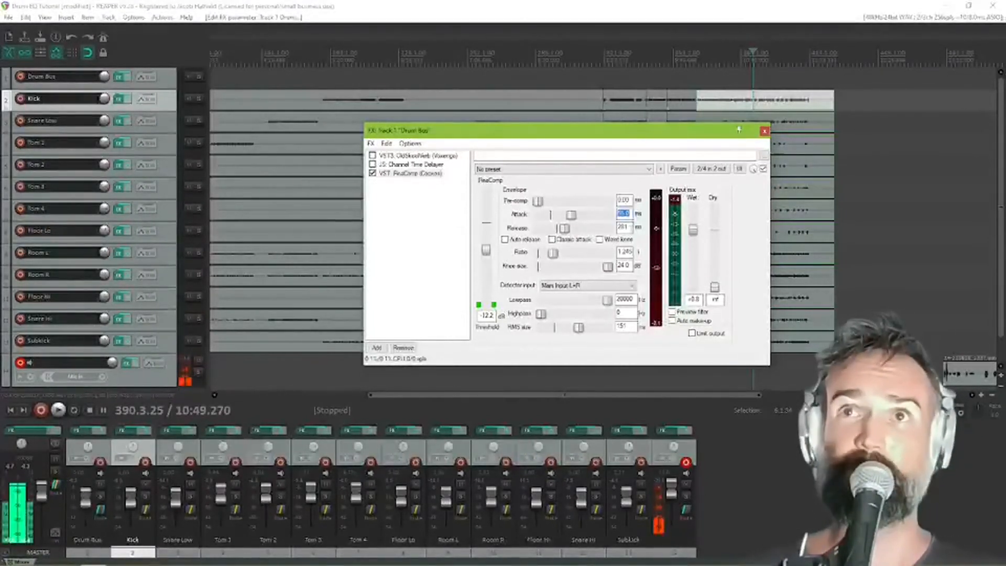
text(50)
key(Return)
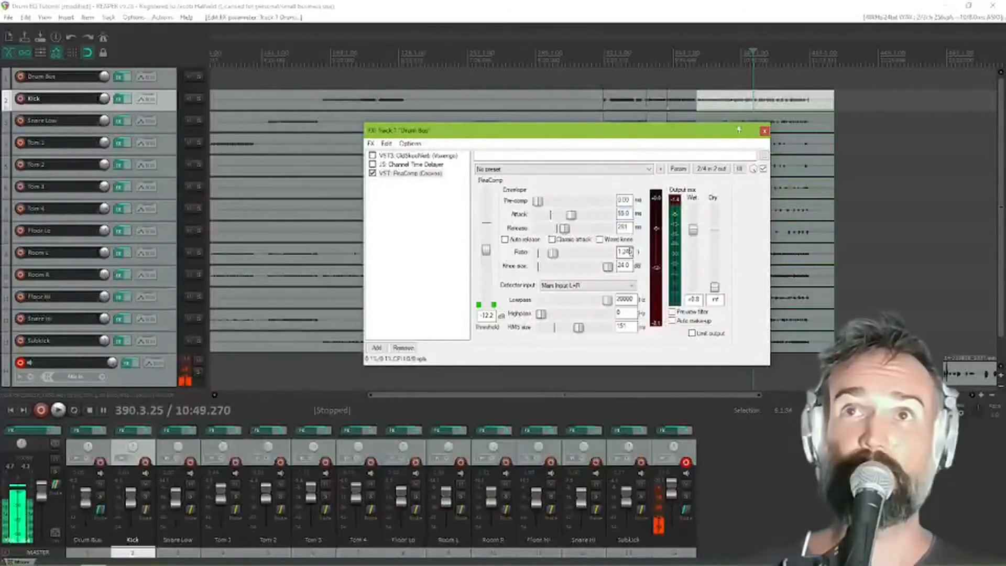
drag(609, 268, 615, 268)
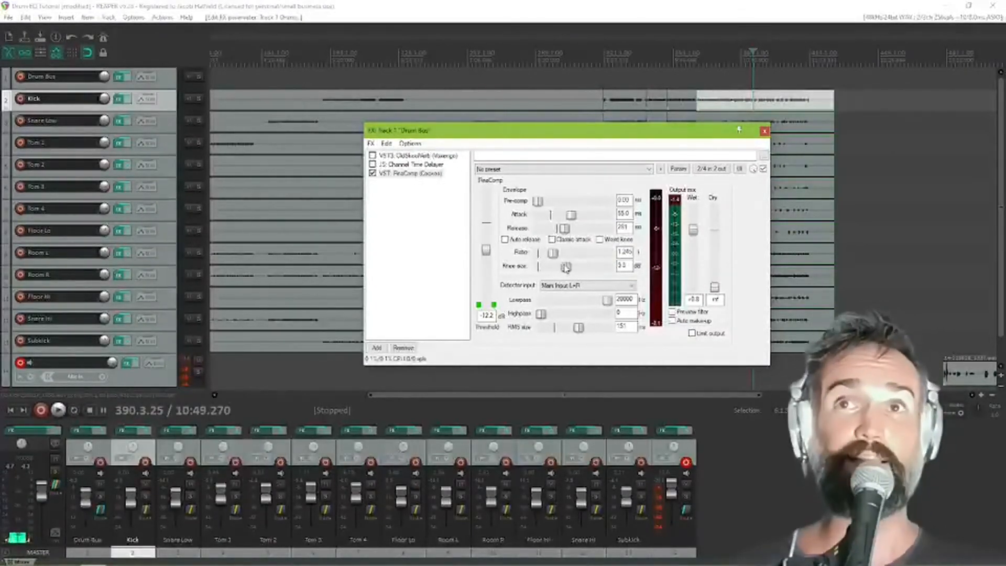
Lower the compressor threshold to about -13.4 dB while the drums play back
key(space)
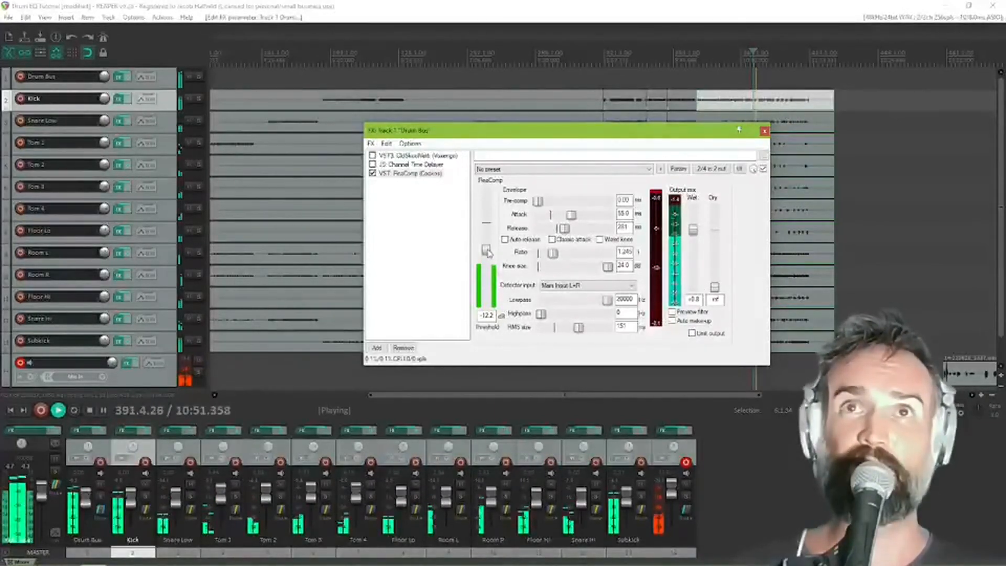
drag(487, 251, 489, 252)
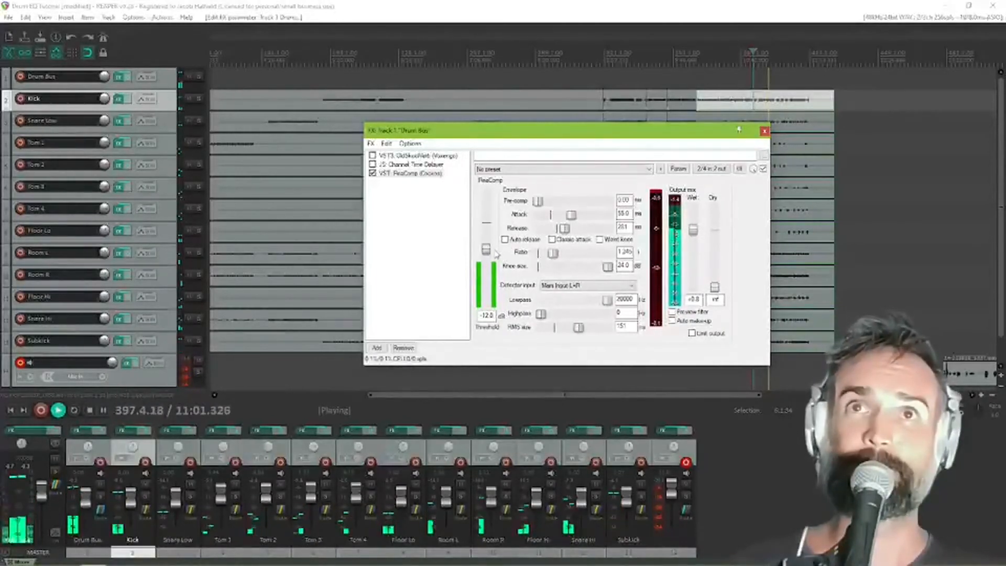
drag(488, 255, 489, 256)
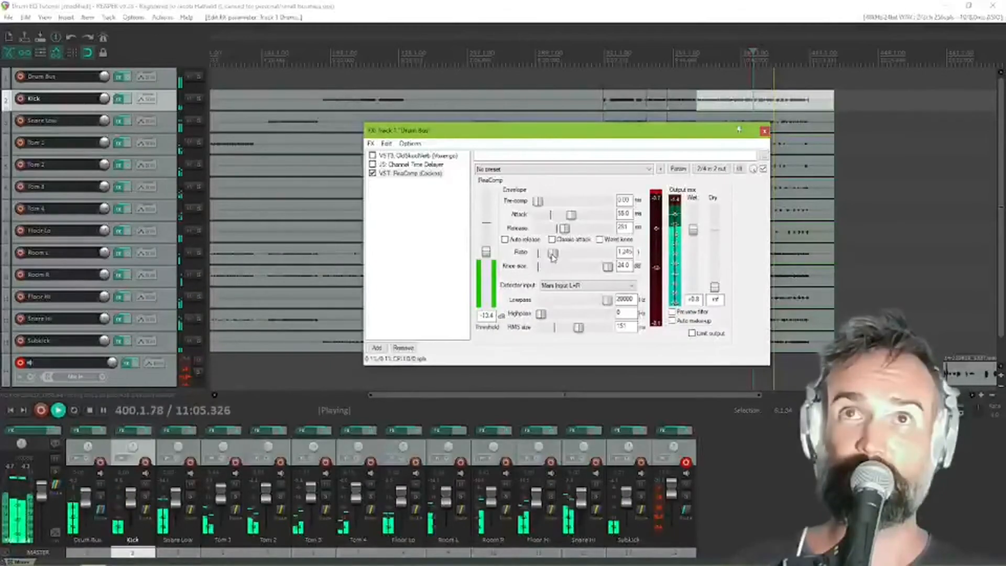
Raise the ratio to about 1.57:1, lower it, and bring it to about 1.24:1 during playback
drag(553, 255, 557, 258)
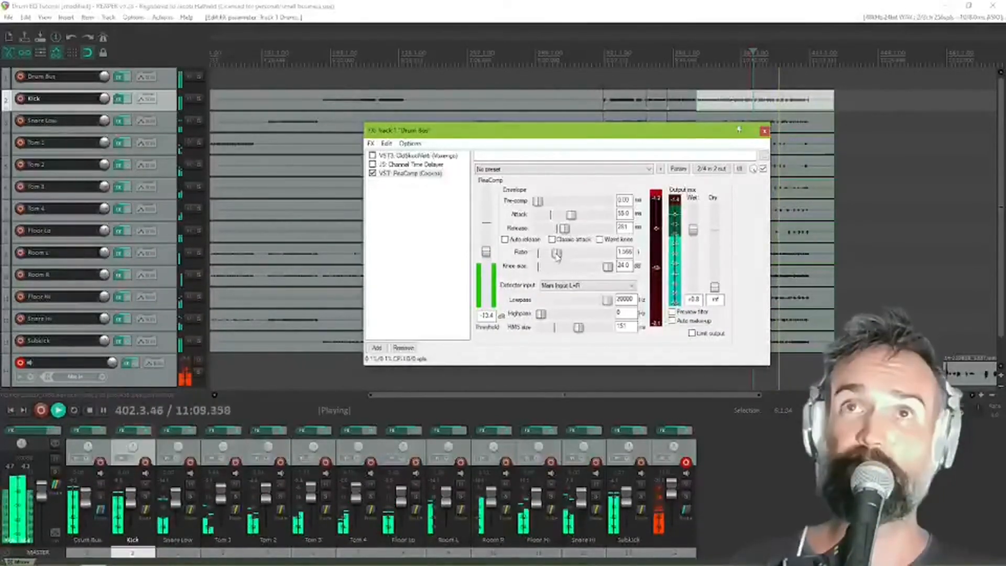
drag(557, 256, 547, 256)
drag(547, 255, 553, 254)
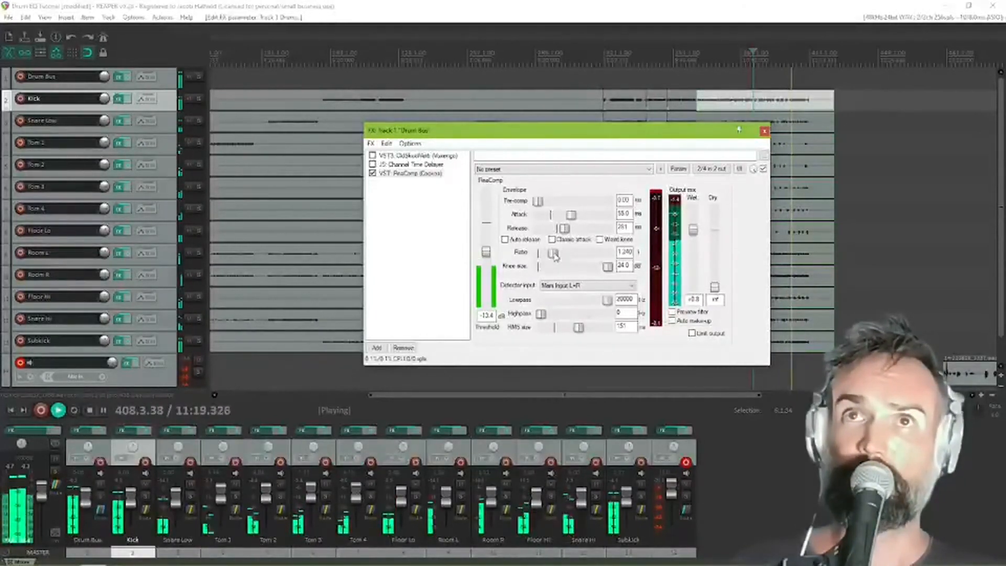
Push the ratio through about 6.4:1 up to 22:1 and restart playback to hear heavy compression
drag(555, 256, 575, 258)
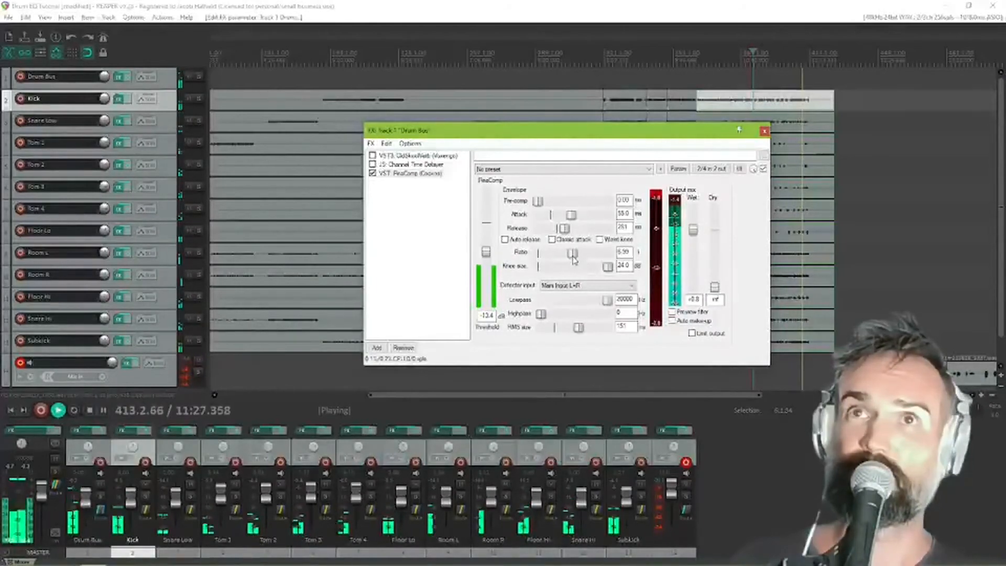
drag(575, 258, 586, 257)
key(space)
key(space)
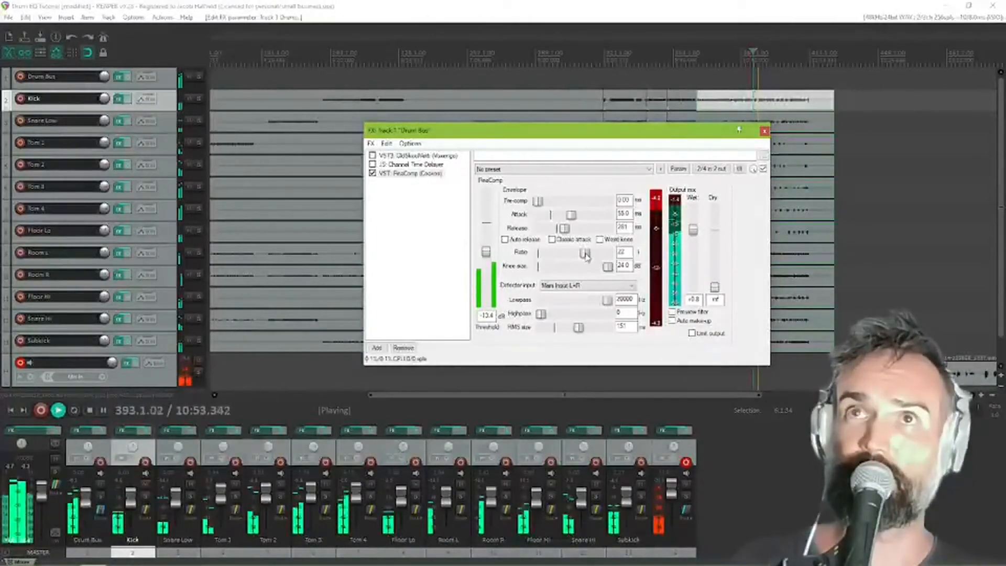
Reduce the ratio to about 1.05:1 and settle it at about 1.297:1, with the threshold at about -13.8 dB
drag(586, 255, 550, 256)
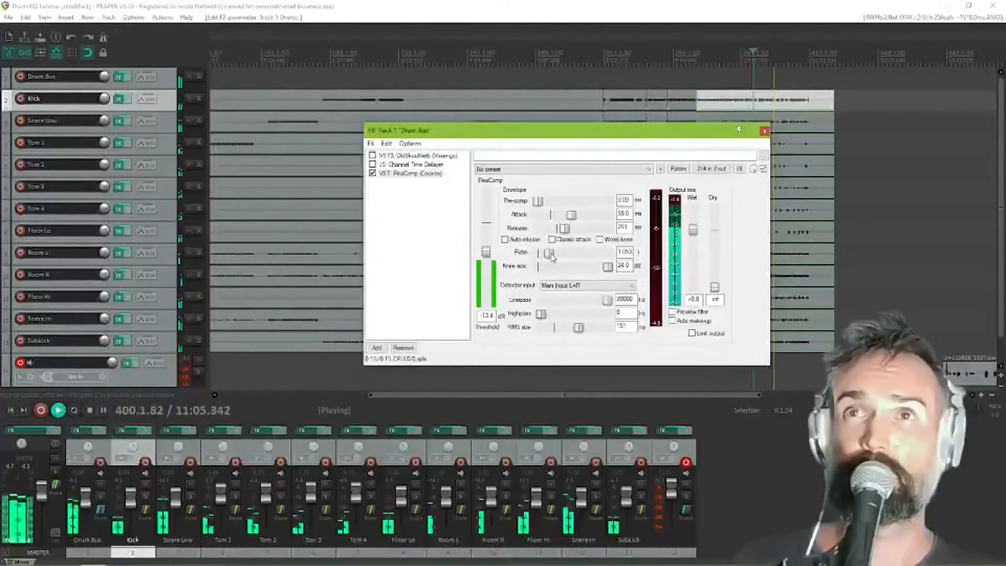
drag(552, 257, 557, 257)
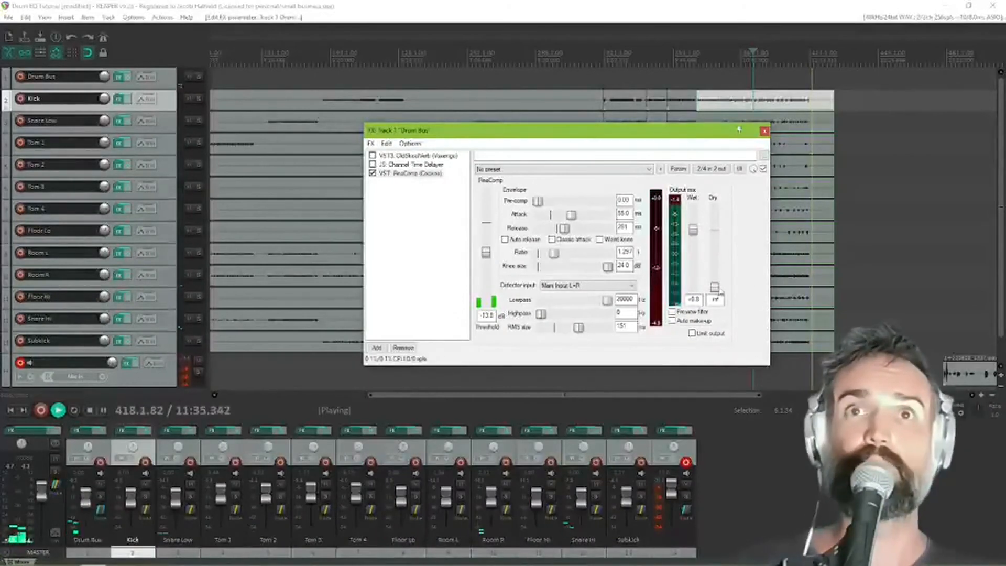
key(space)
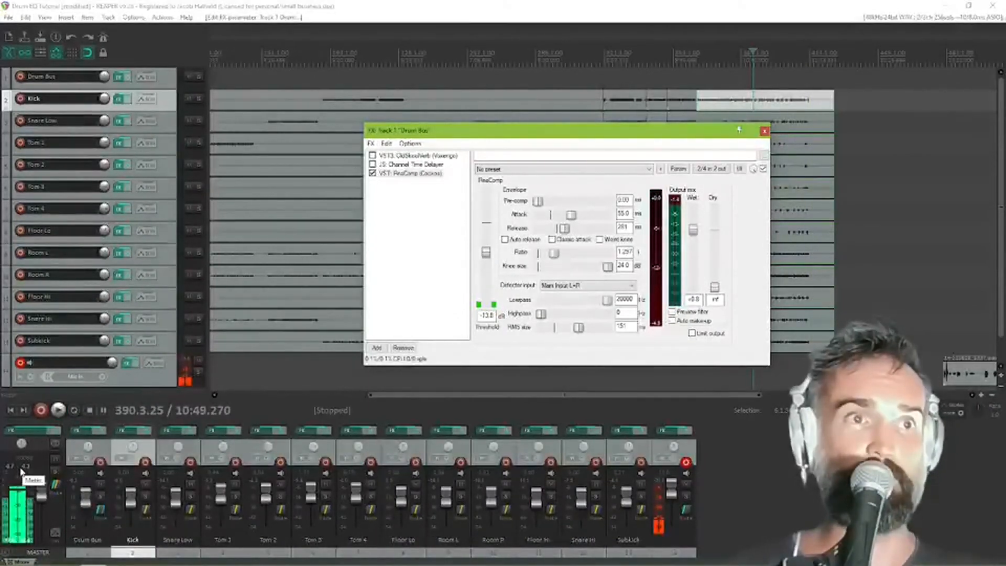
Open the wet output value for editing
click(699, 300)
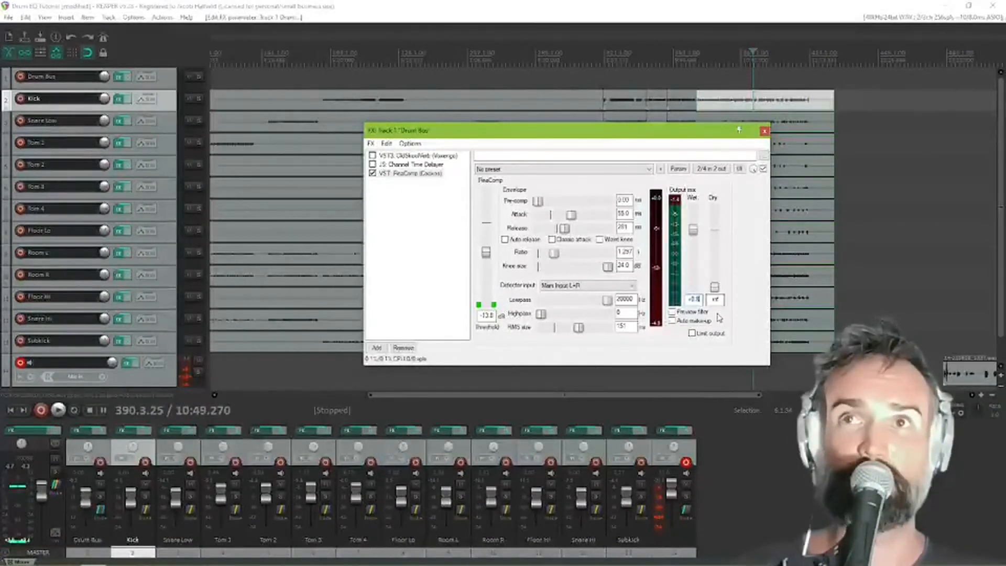